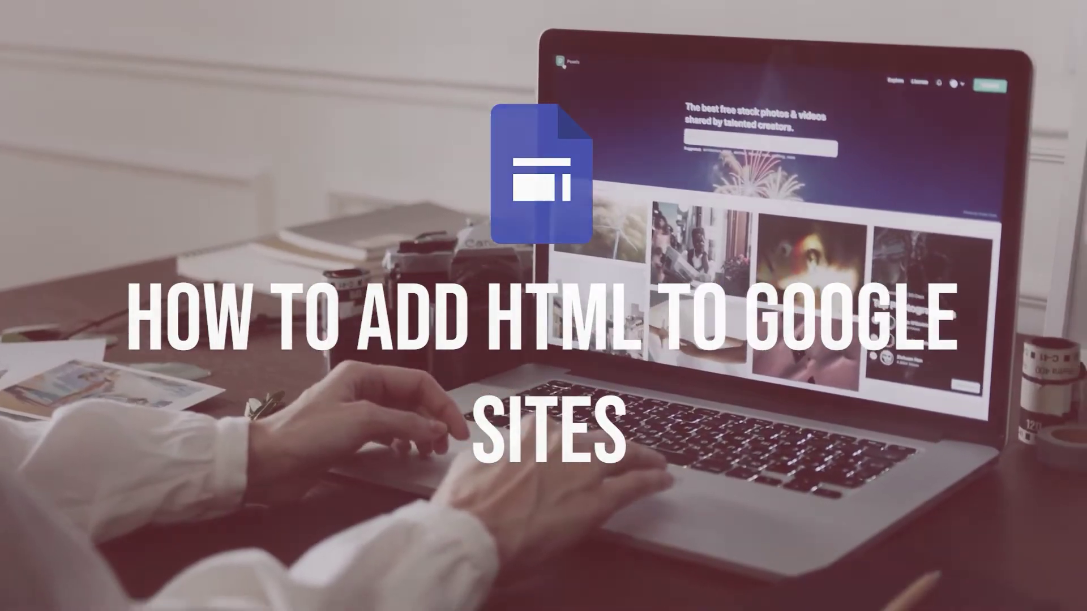
Step: Scroll the Google Sites home page to view the templates and the recent Restaurant site
scroll(719, 255, down, 10)
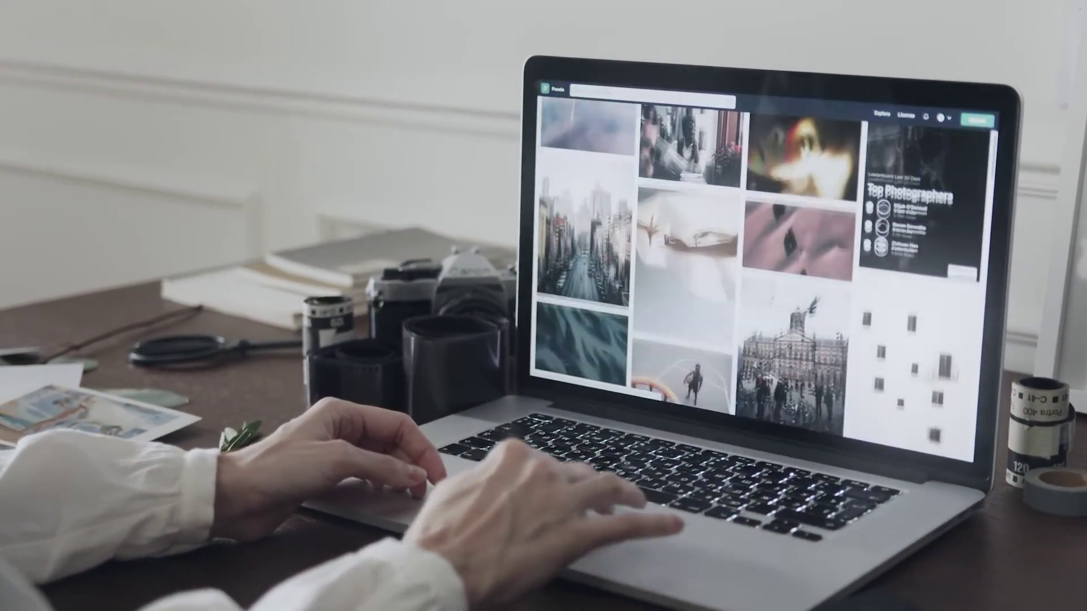
scroll(719, 254, down, 10)
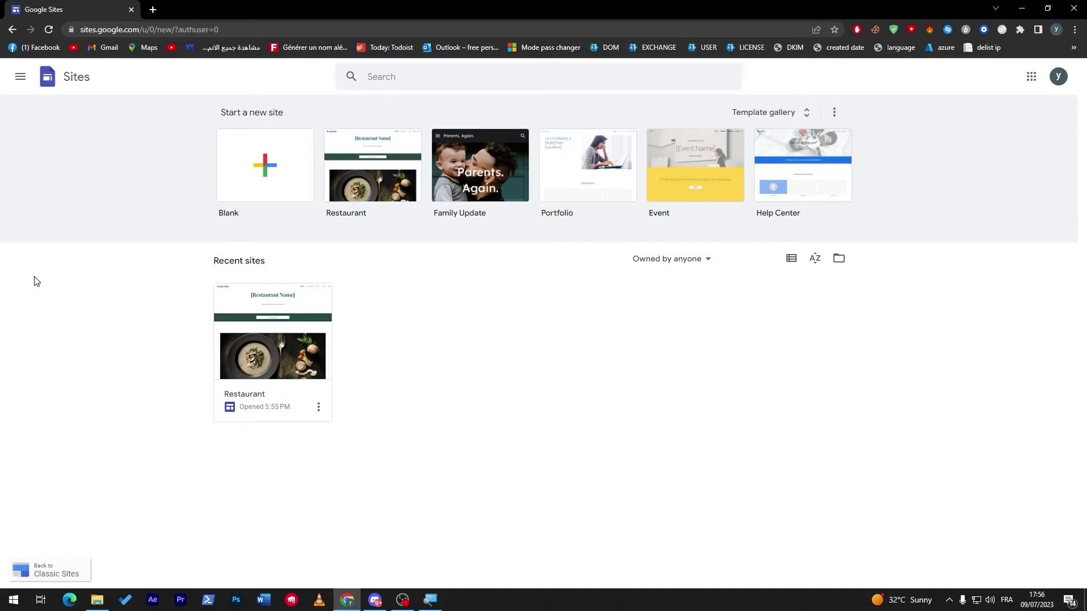
click(281, 374)
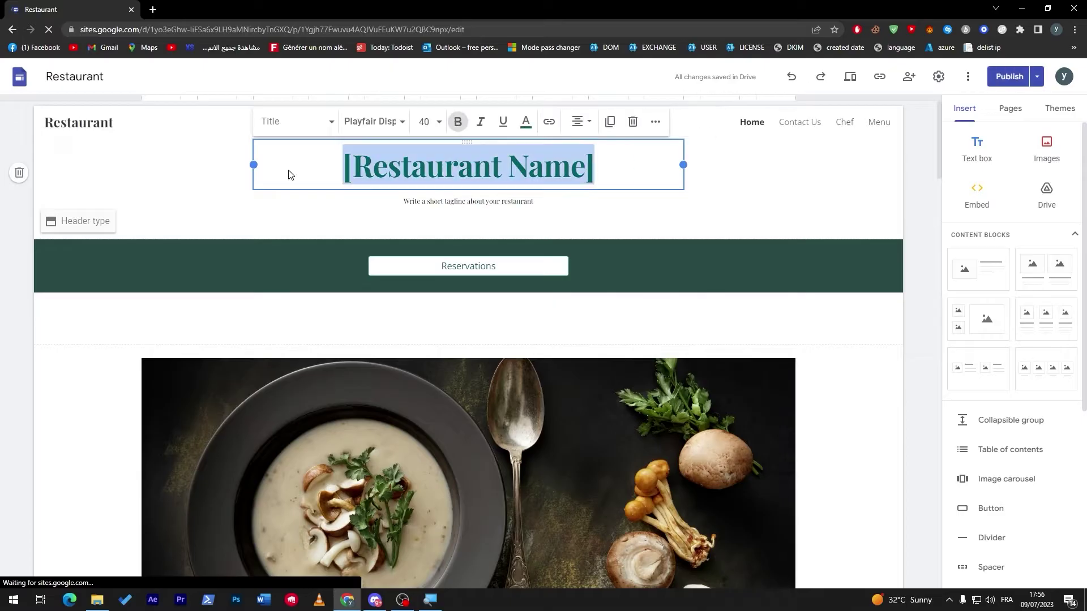
click(914, 238)
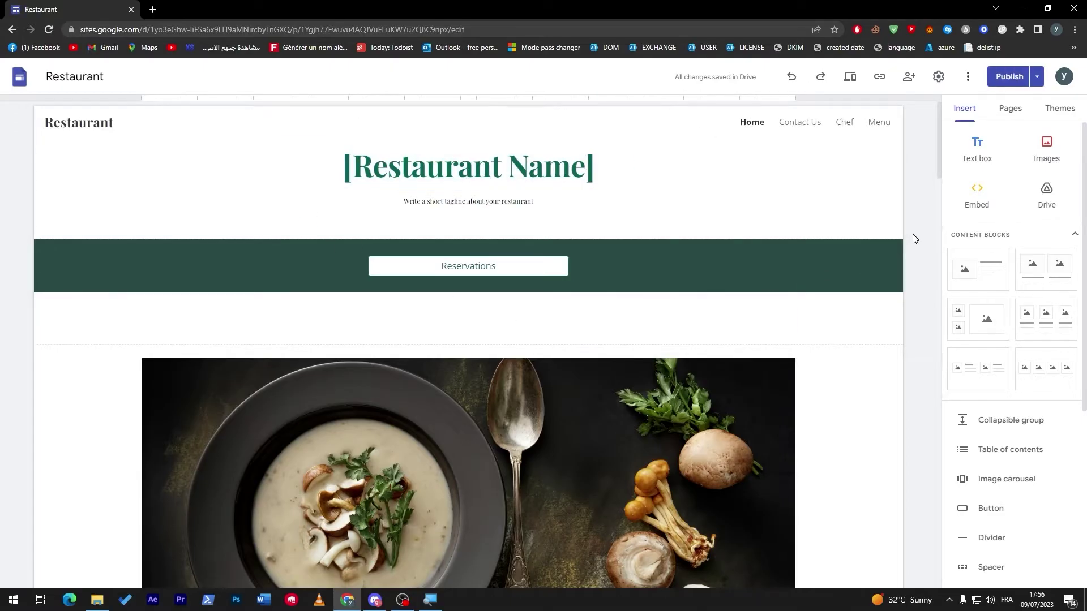
click(19, 76)
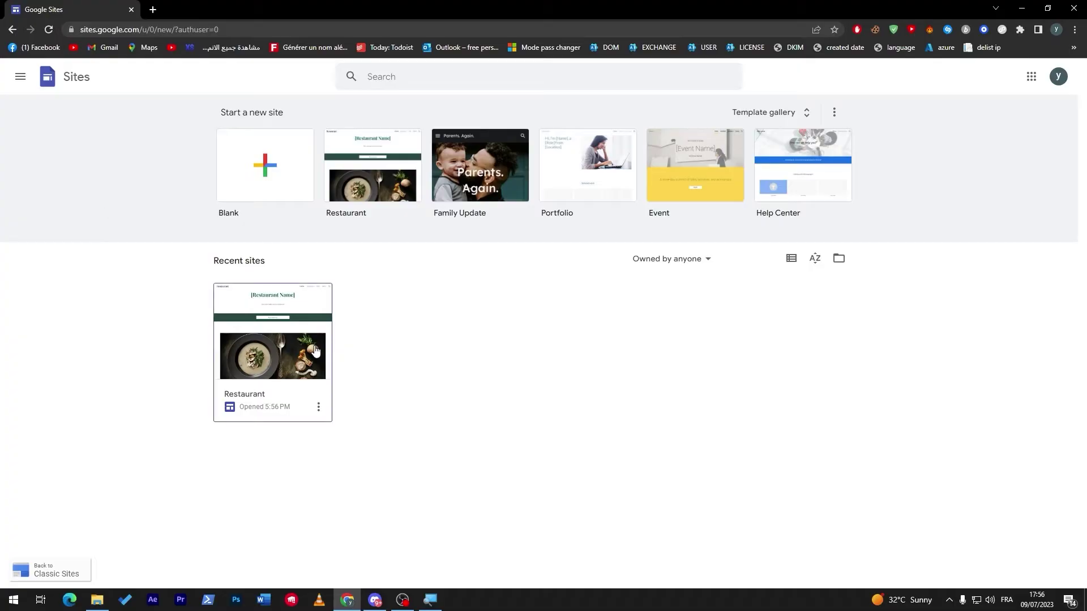
click(313, 347)
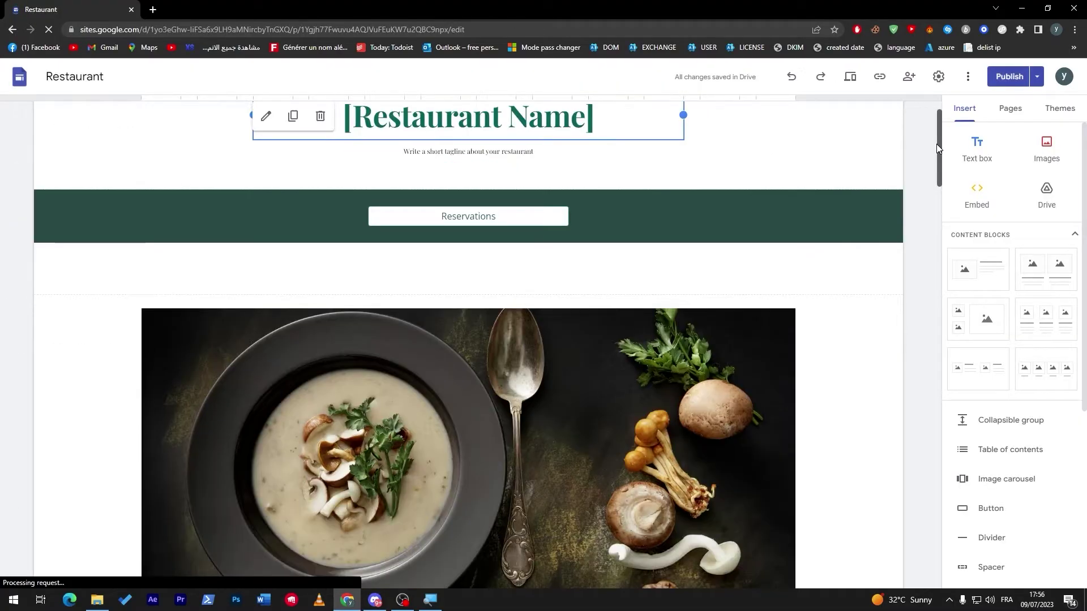
drag(936, 143, 905, 160)
mouse_move(22, 188)
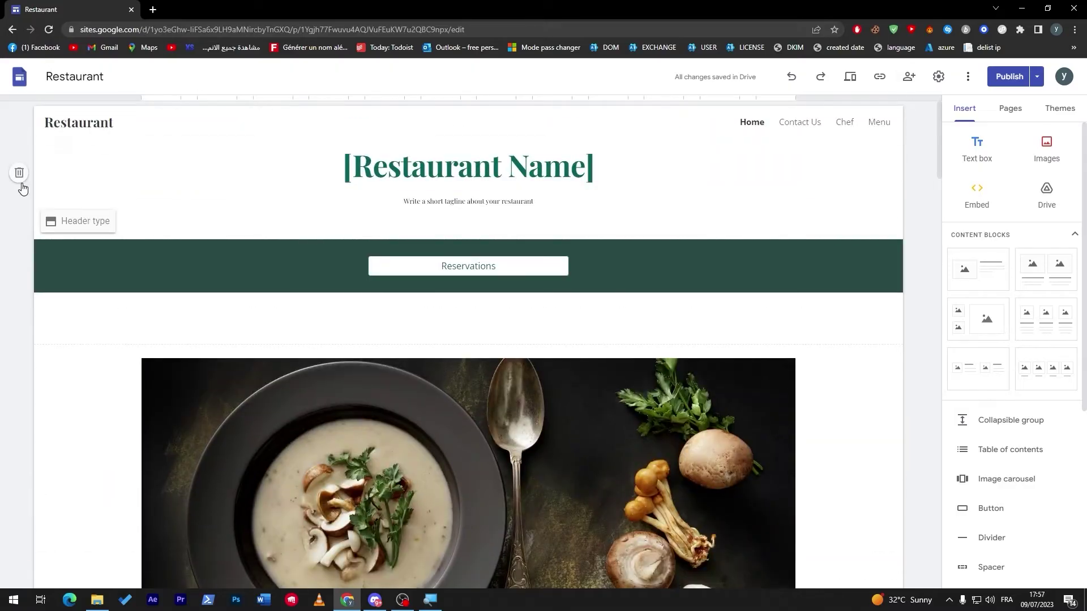
click(19, 77)
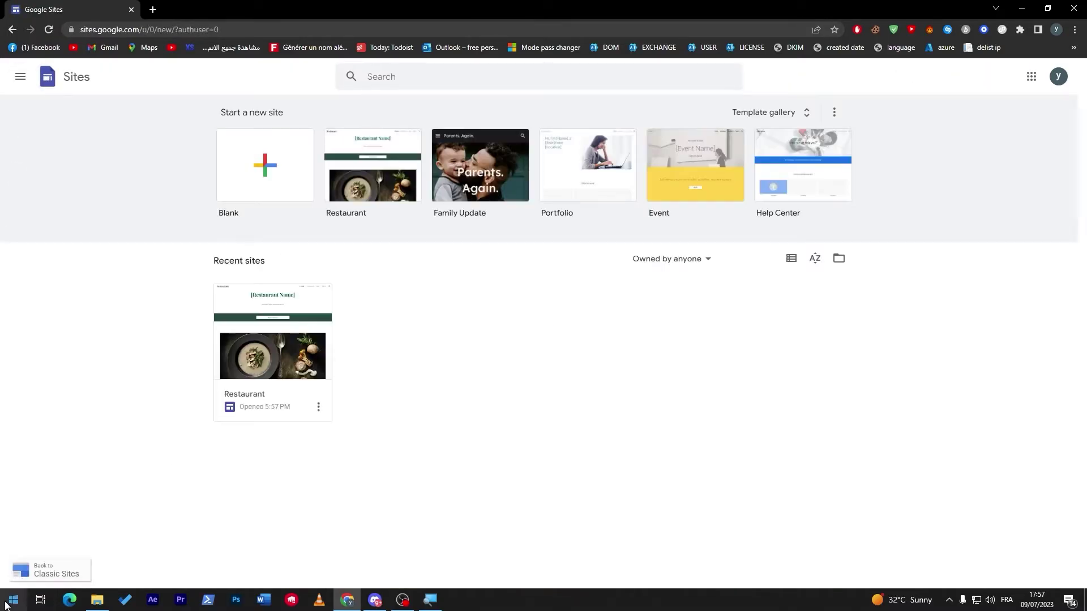
click(6, 603)
Step: Launch Notepad from Start search, minimize it, and reopen the Restaurant site for editing
text(not)
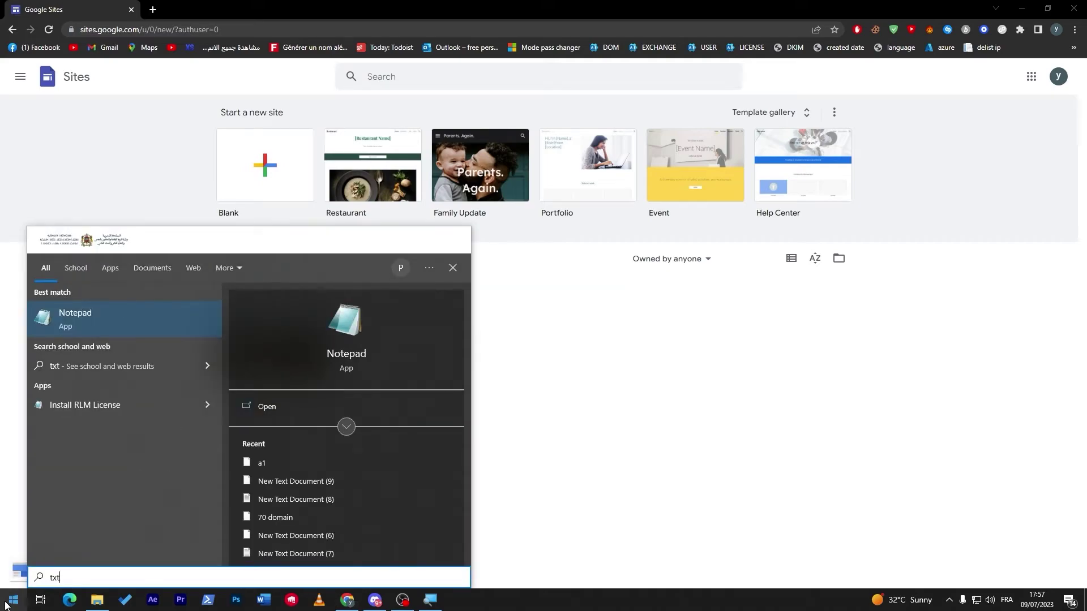
key(Return)
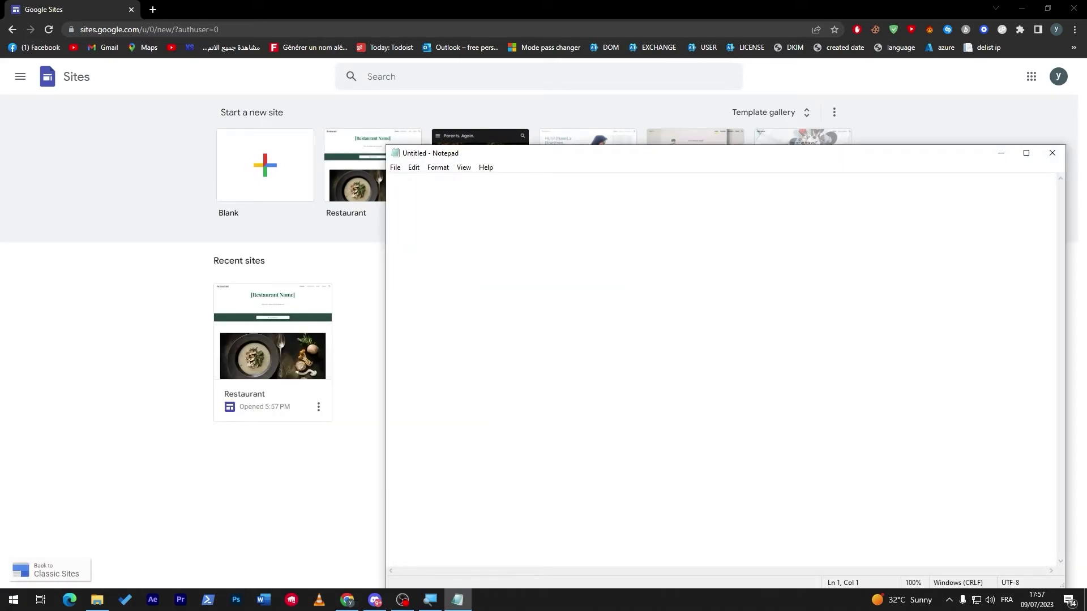
click(1000, 160)
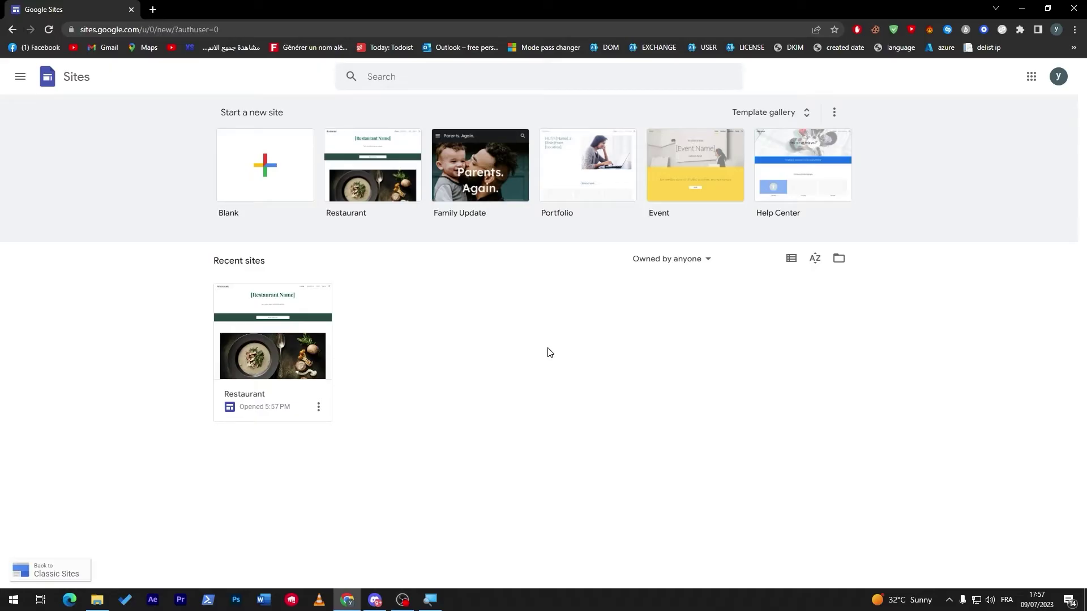
click(286, 328)
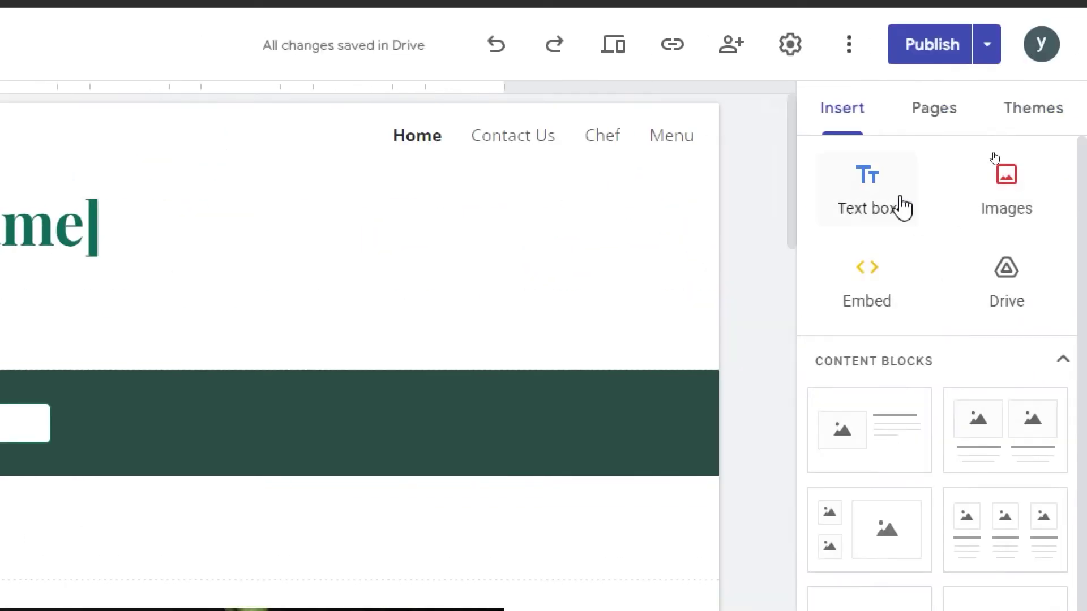
Step: Bring up the Embed dialog on its Embed code tab, then cancel without adding anything
drag(1082, 187, 1081, 93)
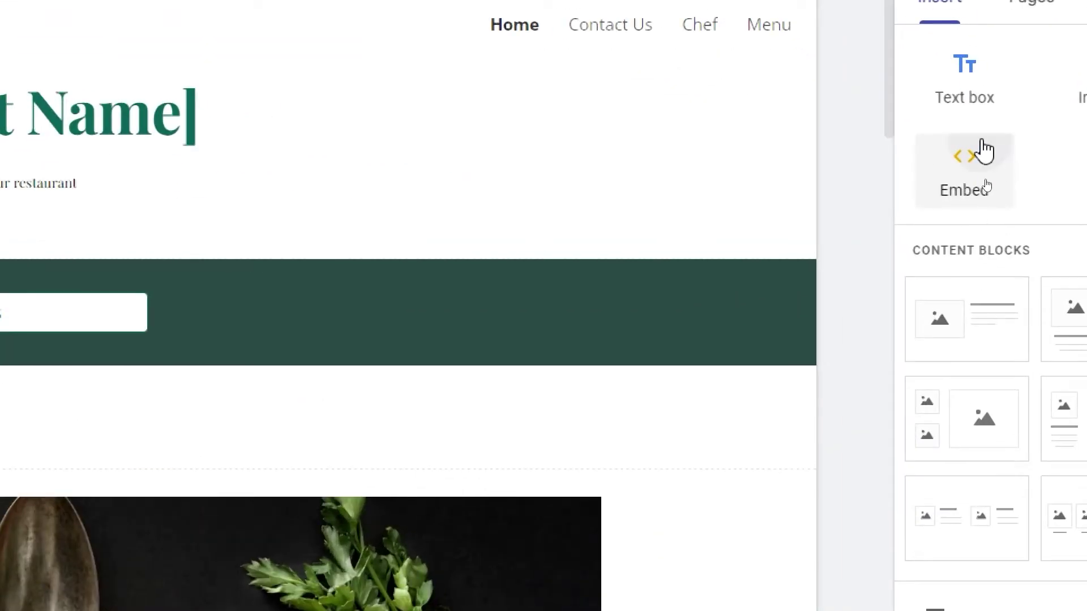
click(985, 185)
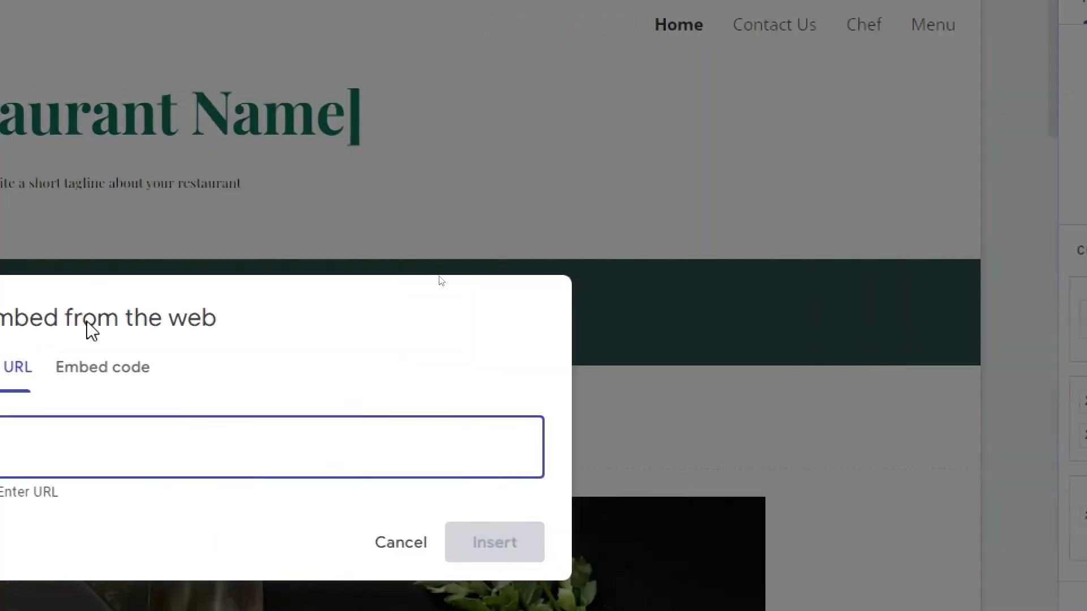
click(363, 368)
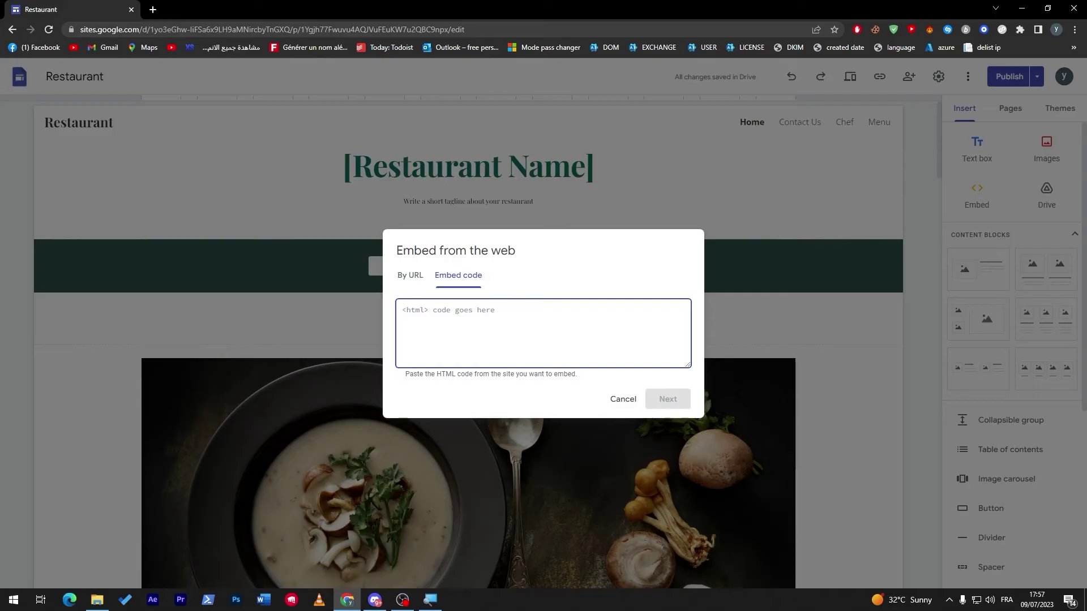
click(444, 385)
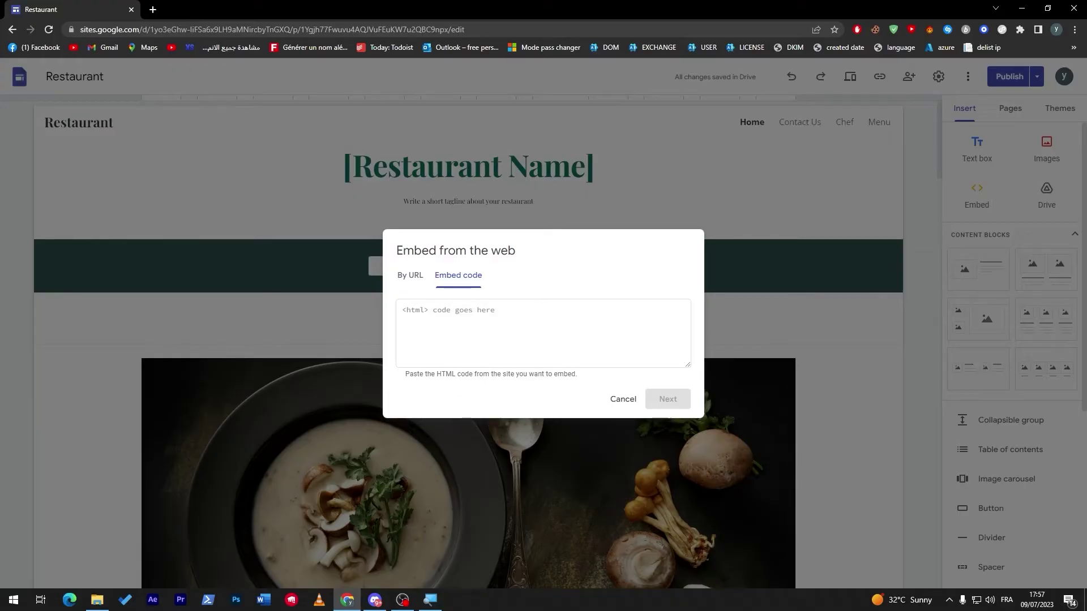
click(623, 399)
Step: Delete the empty embed box near the bottom of the Restaurant page
scroll(1070, 546, down, 5)
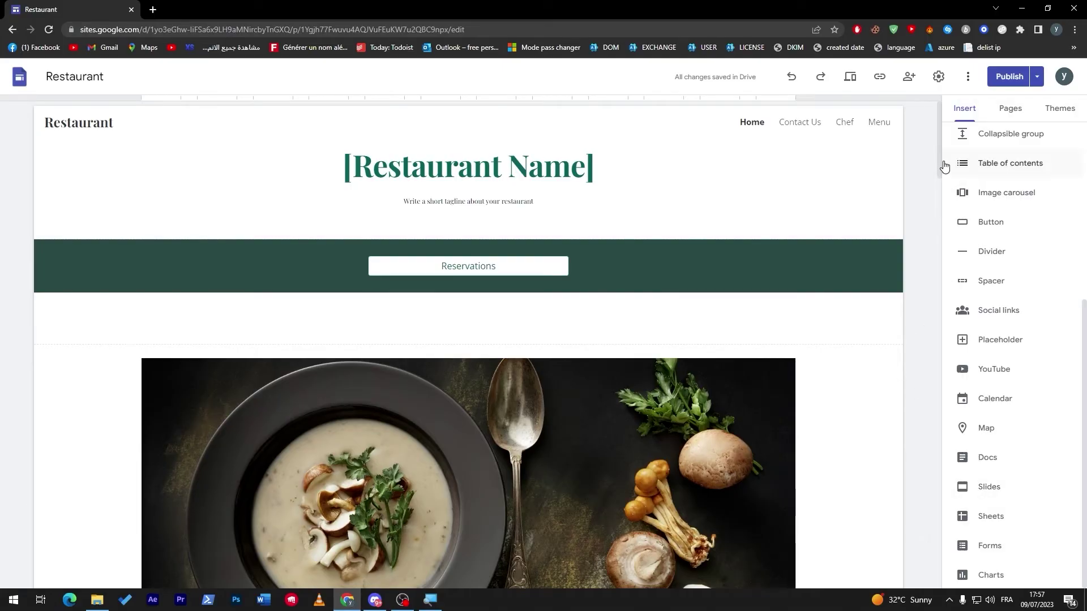
scroll(910, 383, down, 20)
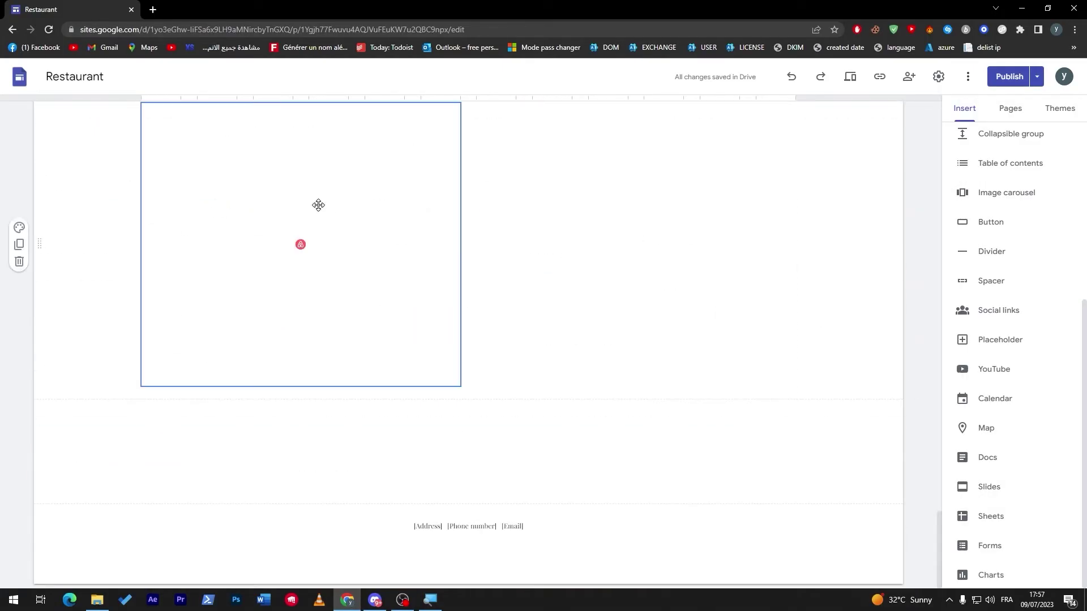
click(313, 215)
drag(202, 140, 548, 216)
click(349, 184)
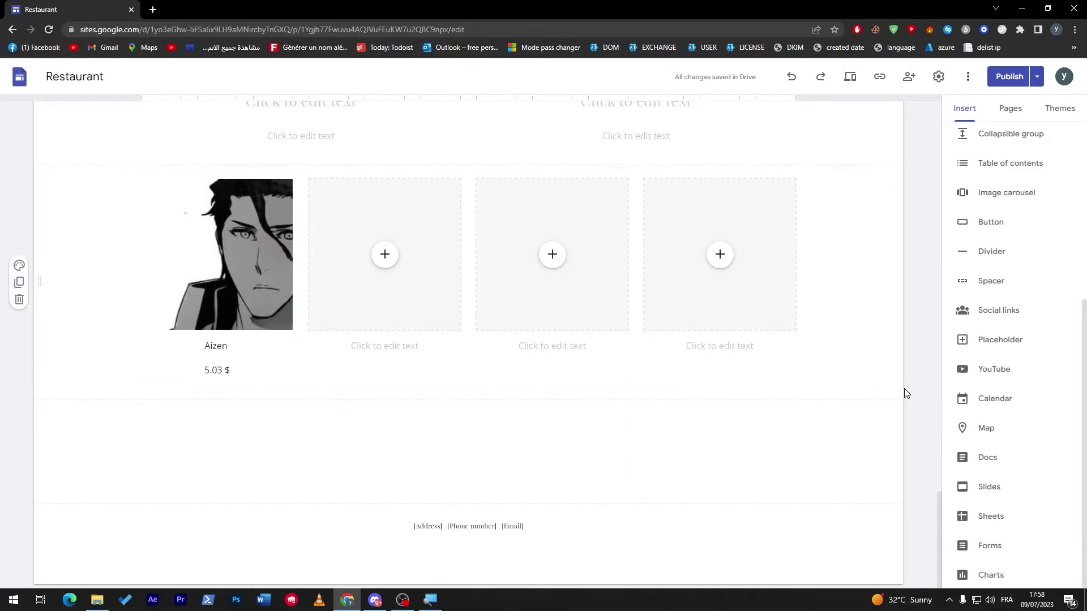
Step: Delete the PayPal buy button embed and the remaining empty embed box
drag(936, 519, 928, 226)
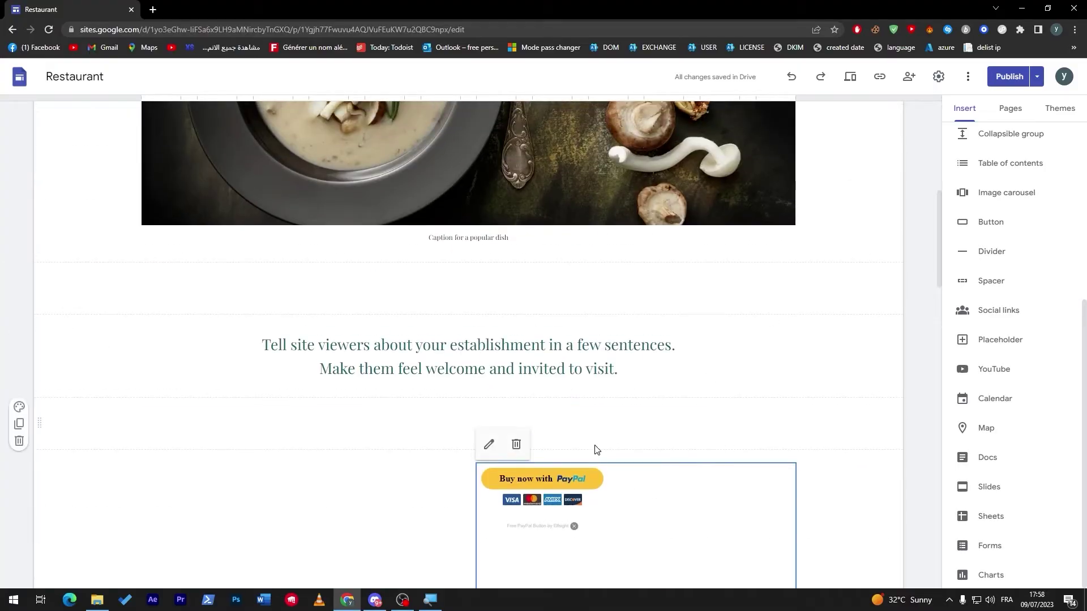
click(516, 445)
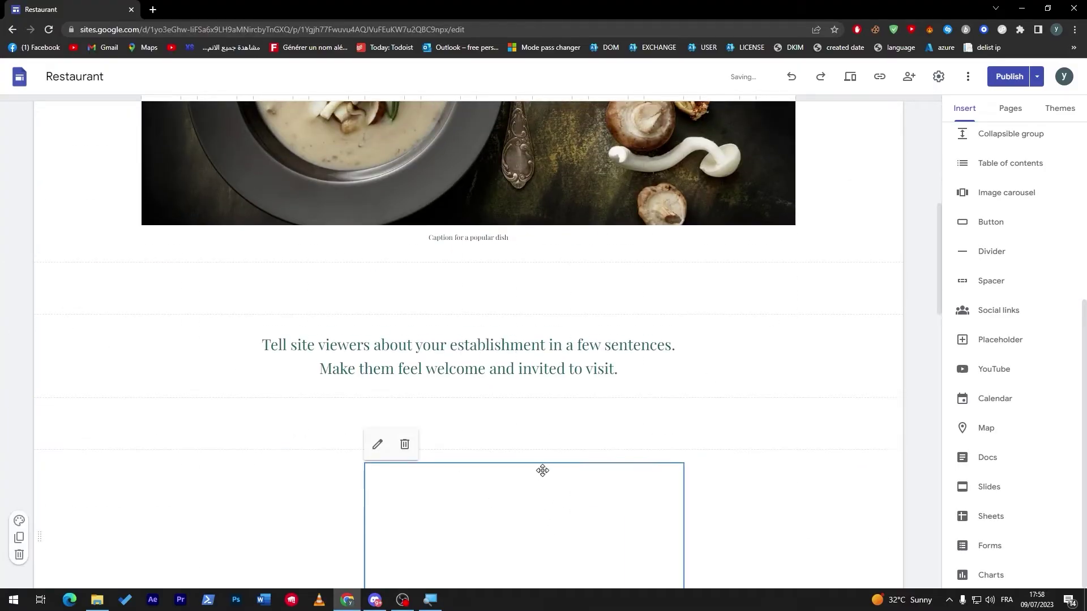
click(401, 444)
drag(937, 300, 905, 369)
scroll(905, 371, up, 3)
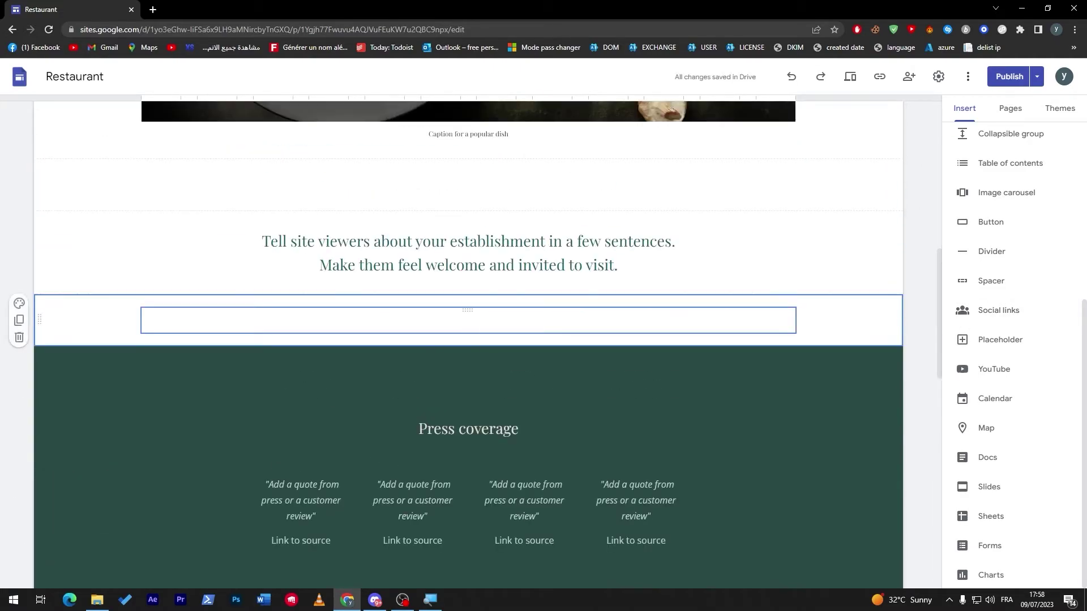
Step: Select the empty text box below the intro
click(468, 309)
right_click(466, 311)
click(345, 312)
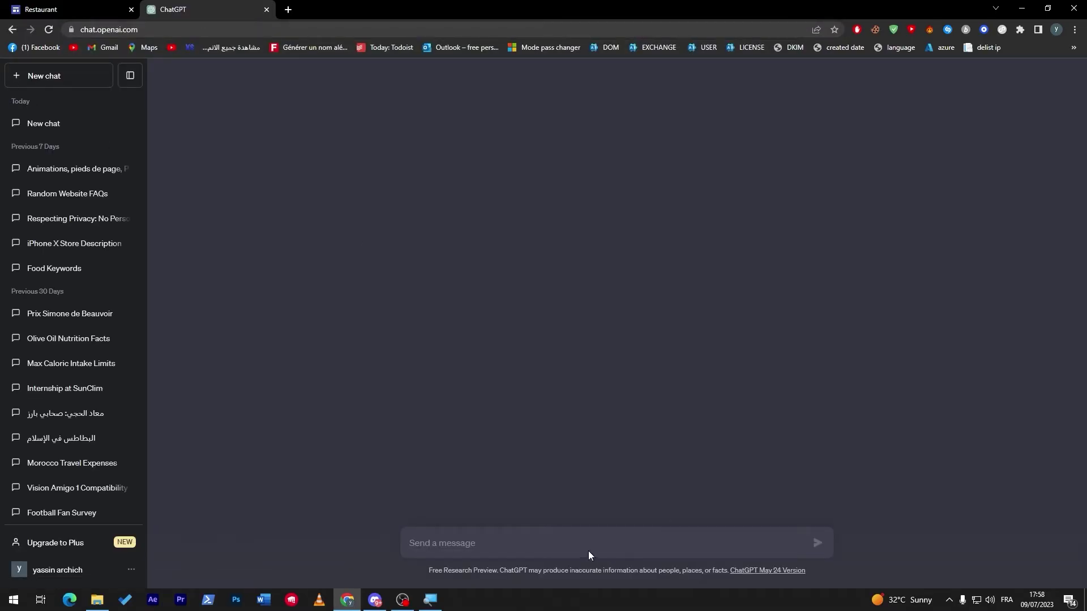
Step: Ask ChatGPT for simple site HTML and select the generated code, including the DOCTYPE line
text(just giv)
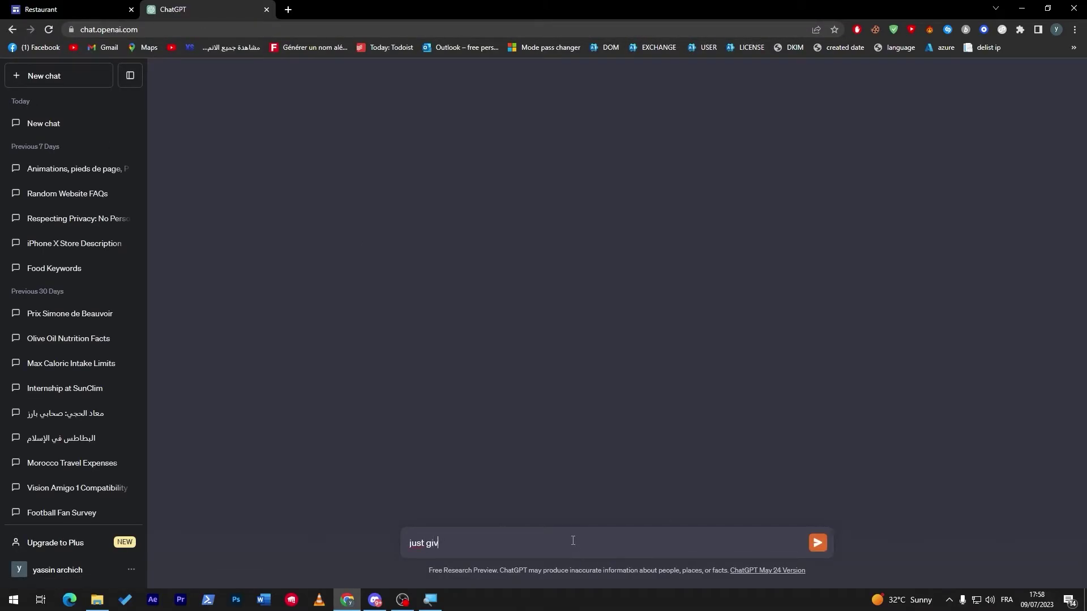
text(e me a simple html code to add to my)
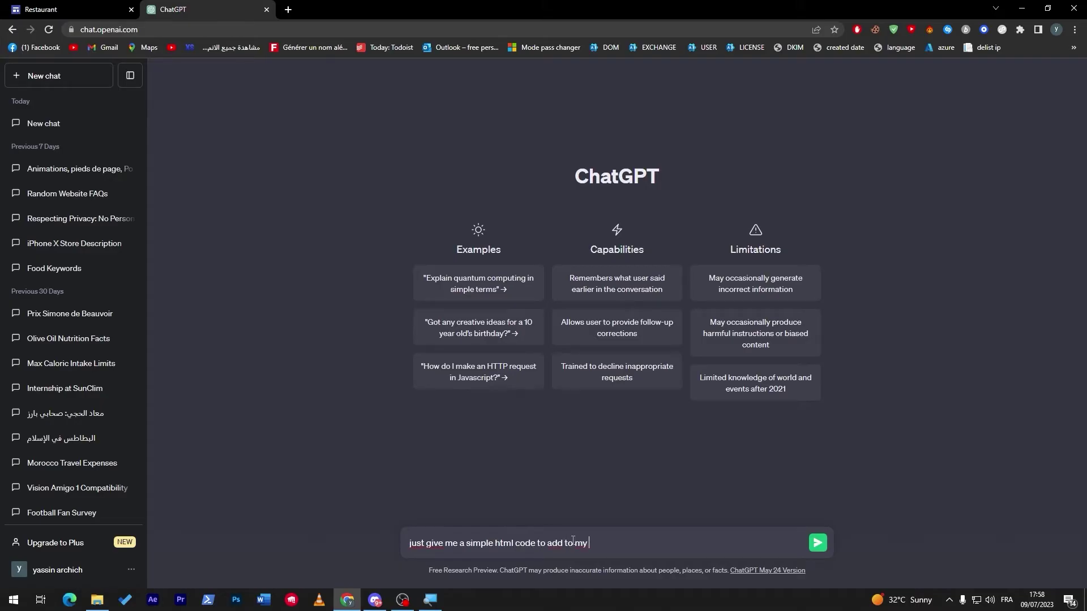
text(site)
key(Return)
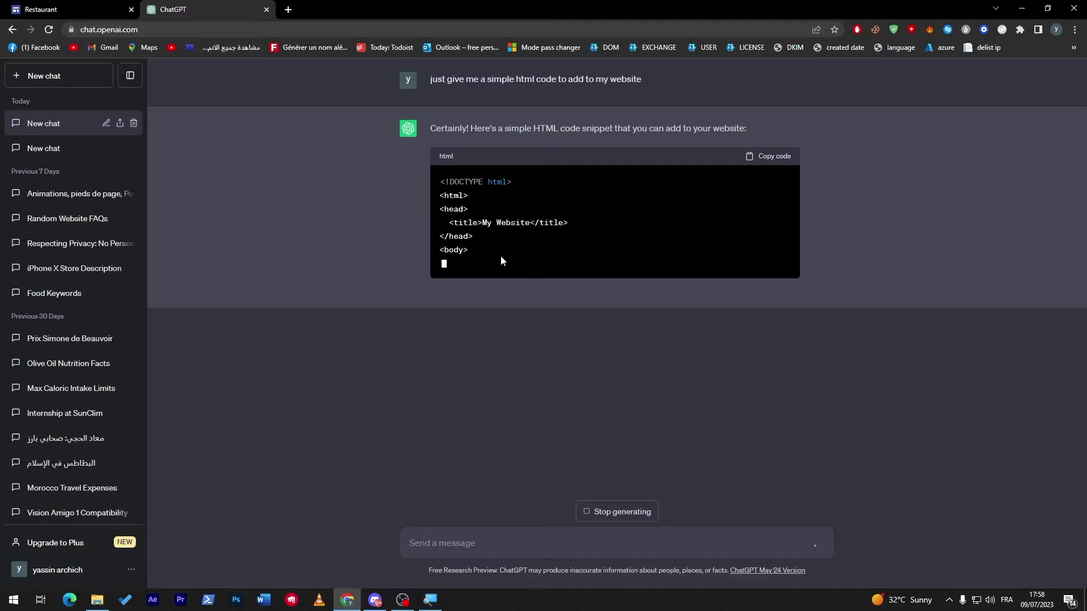
drag(478, 306, 447, 195)
click(435, 196)
Step: Embed the copied Welcome to My Website HTML on the Restaurant page and shorten its box to fit
drag(473, 261, 438, 153)
click(110, 9)
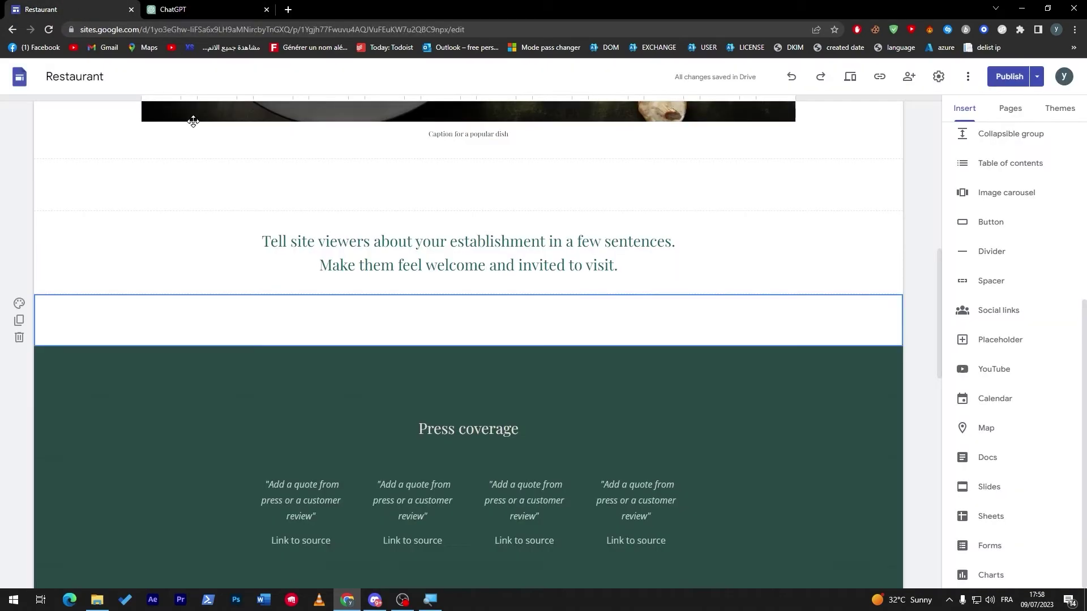
scroll(1013, 317, up, 5)
click(977, 196)
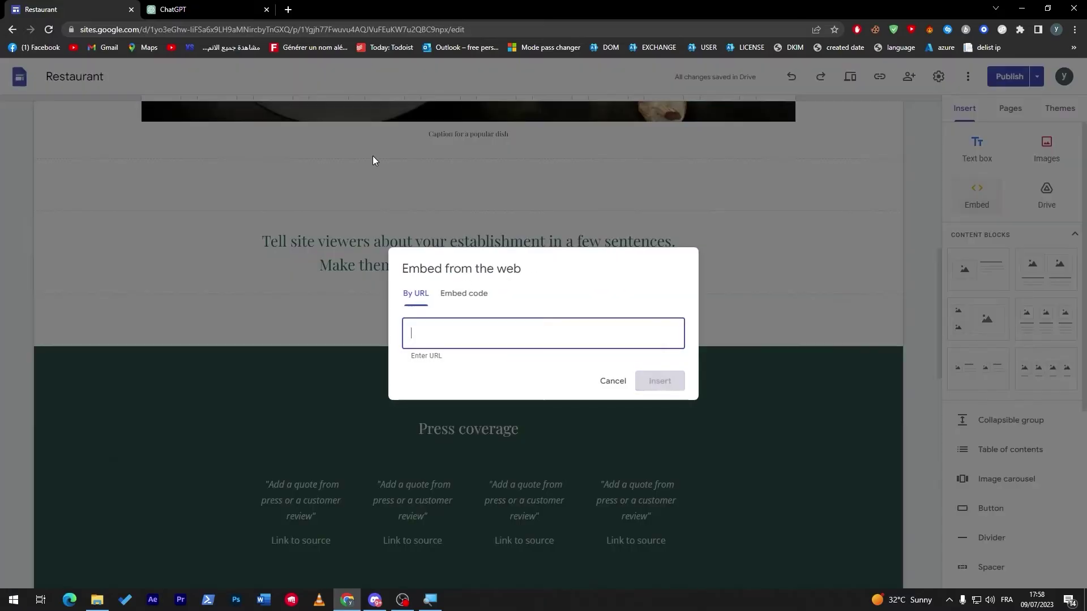
click(460, 292)
key(ctrl+v)
click(651, 398)
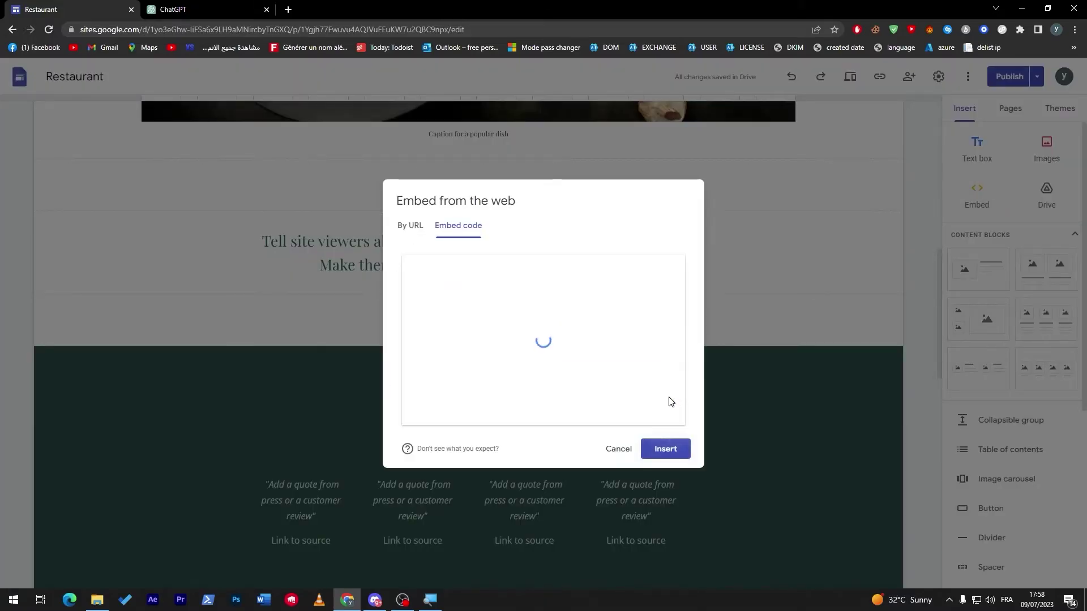
click(665, 448)
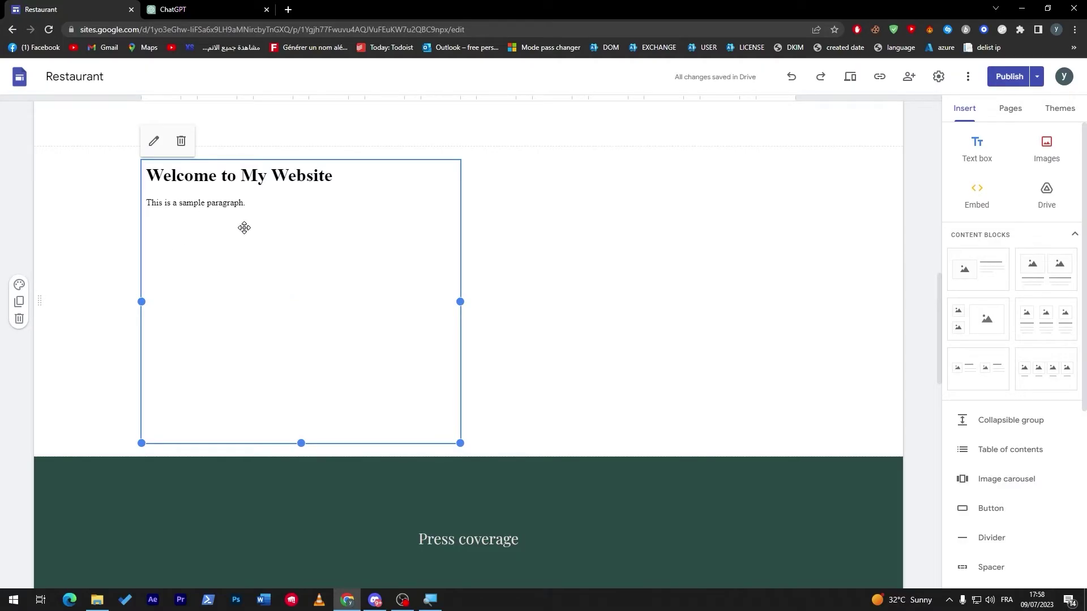
drag(301, 443, 285, 235)
Step: Ask ChatGPT 'okey now make me a table' and select the returned Product/Price table HTML
key(ctrl+Tab)
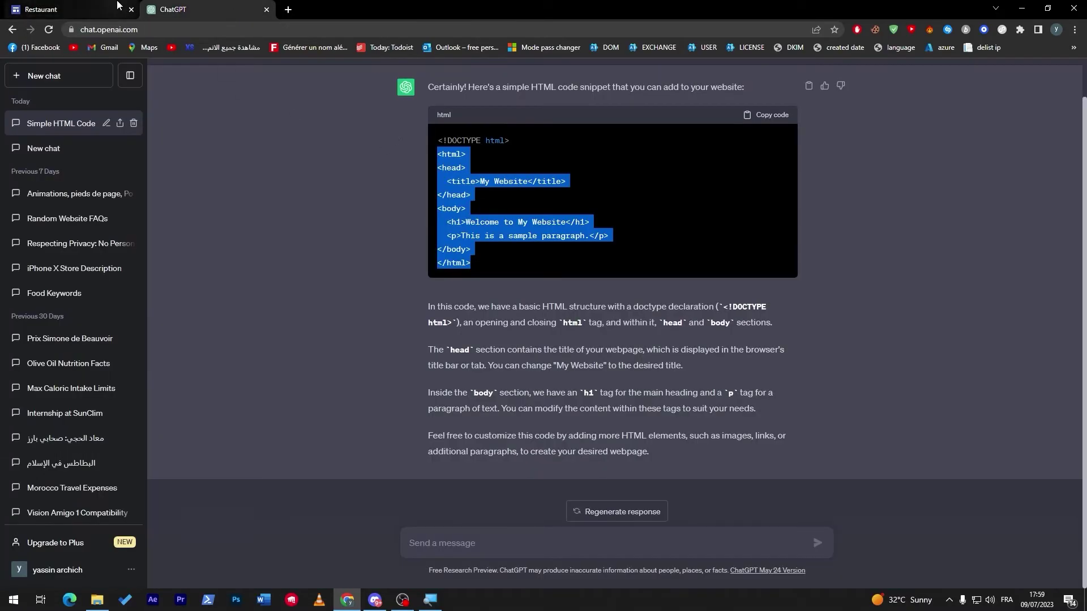
key(ctrl+Tab)
key(ctrl+Tab)
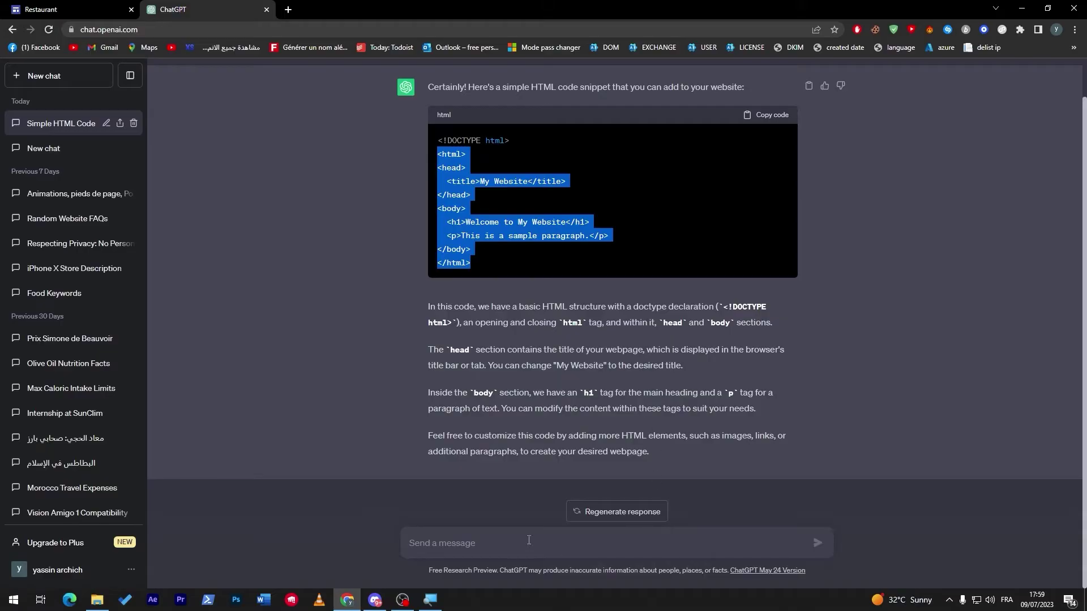
click(522, 536)
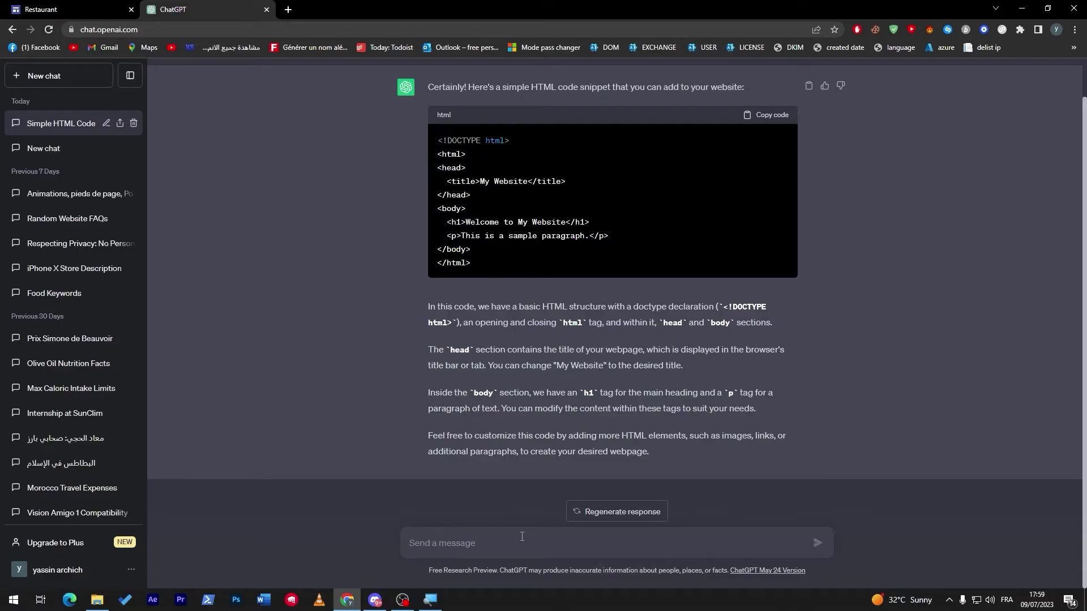
text(oik)
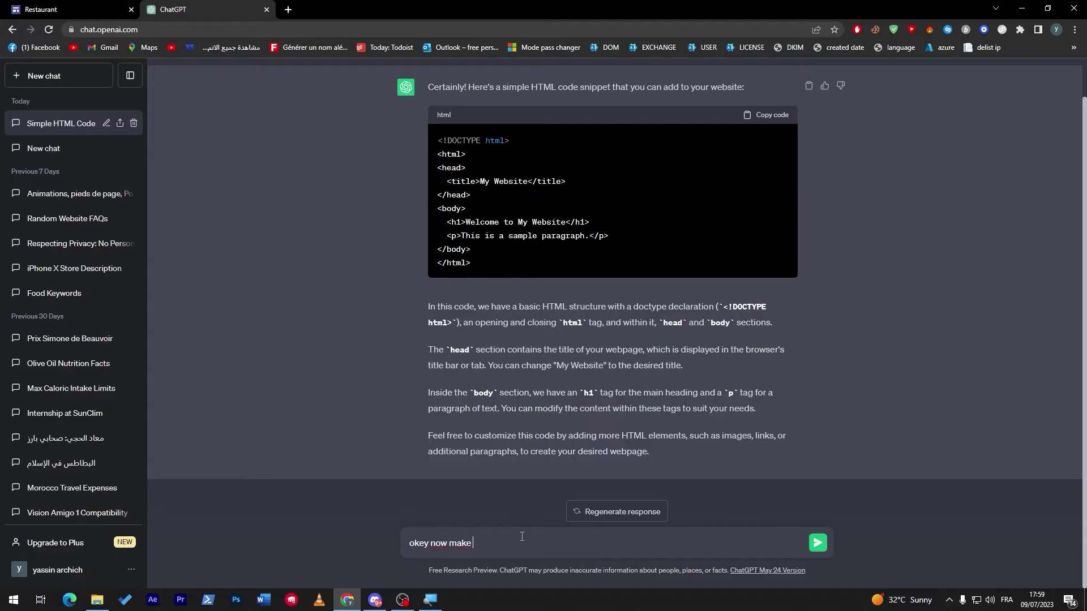
key(Return)
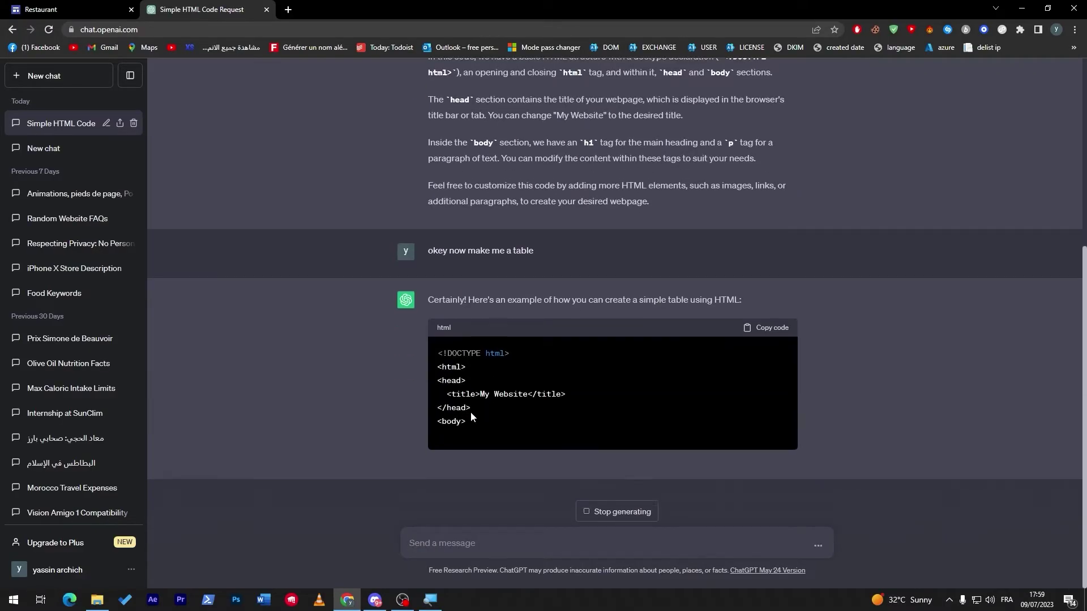
drag(471, 412, 438, 405)
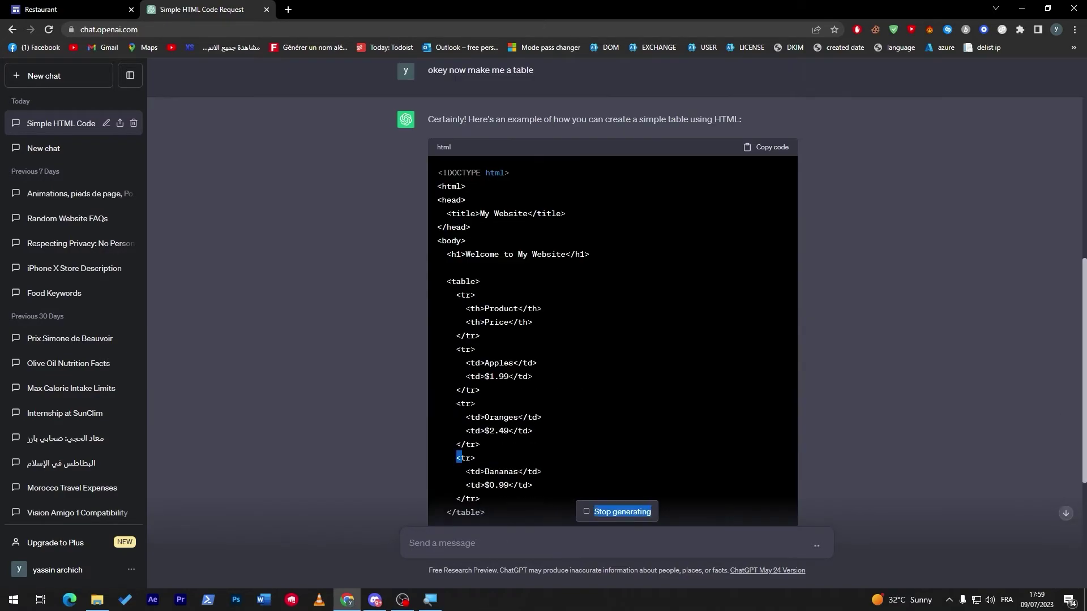
drag(459, 458, 433, 181)
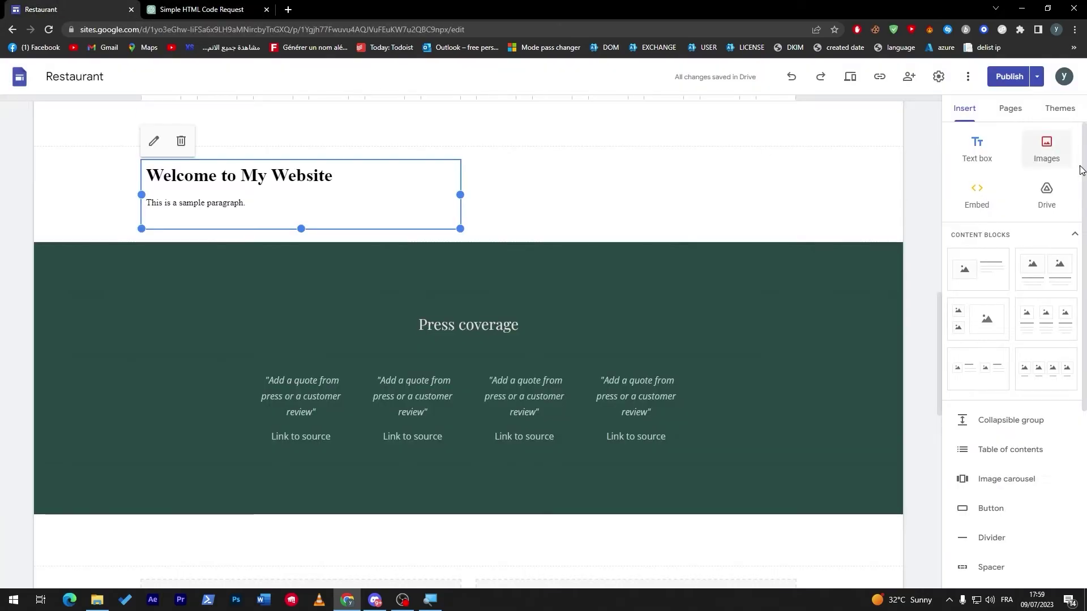
Step: Embed the Product/Price table HTML on the page and shorten its box to fit
click(999, 188)
click(460, 290)
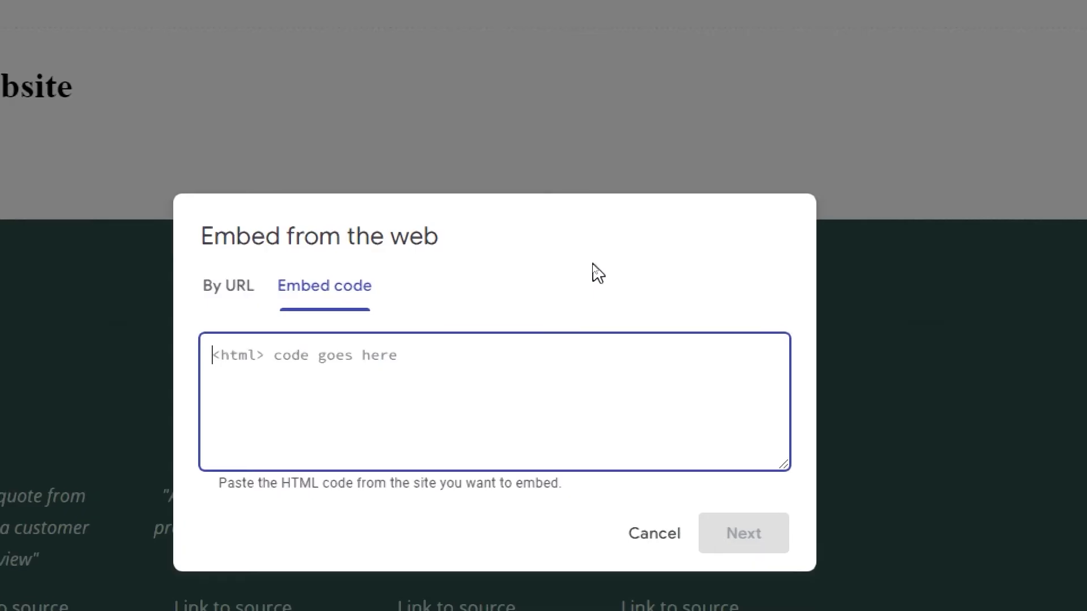
key(ctrl+v)
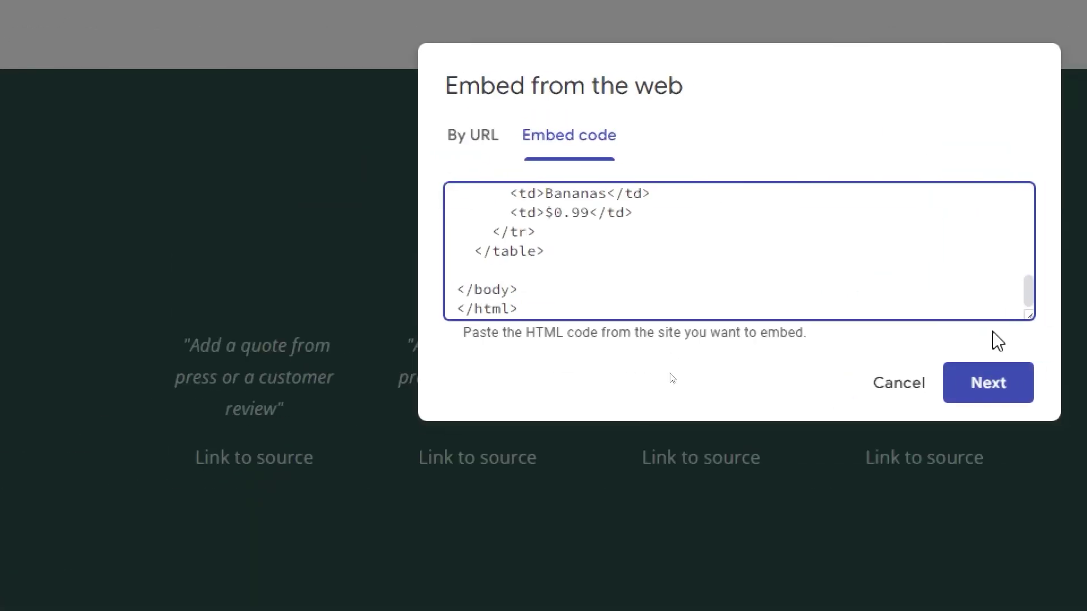
click(991, 381)
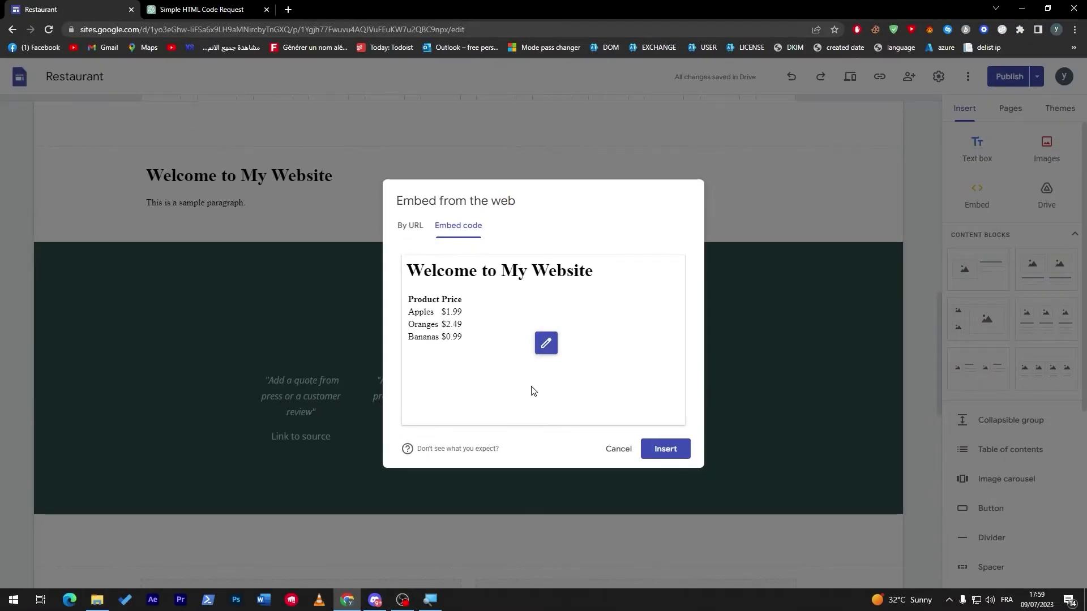
click(664, 449)
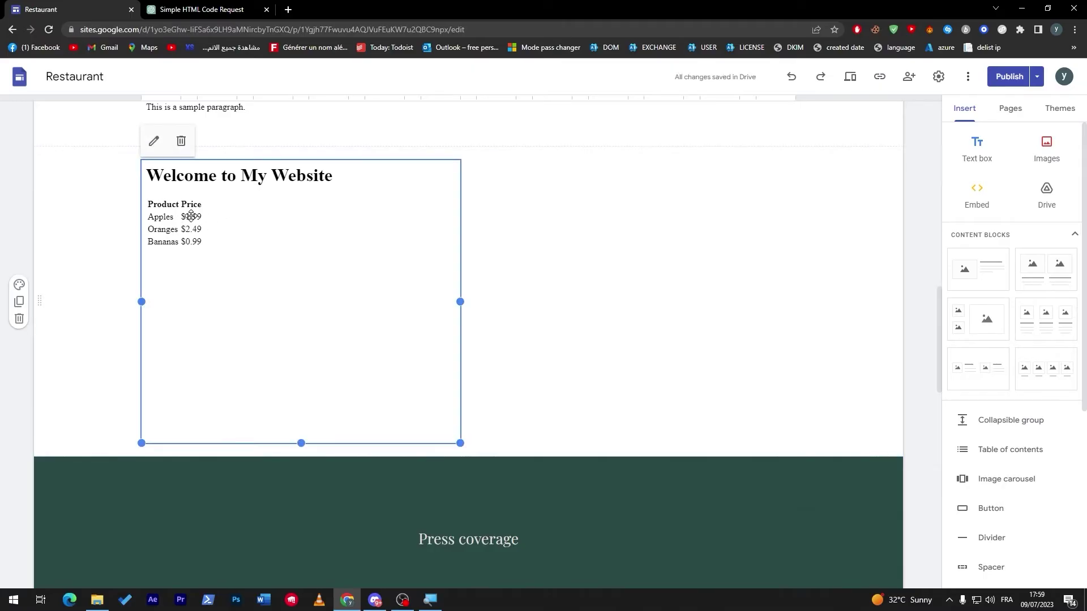
drag(303, 444, 243, 262)
Step: Centre the table embed and the first Welcome embed within their sections
click(281, 257)
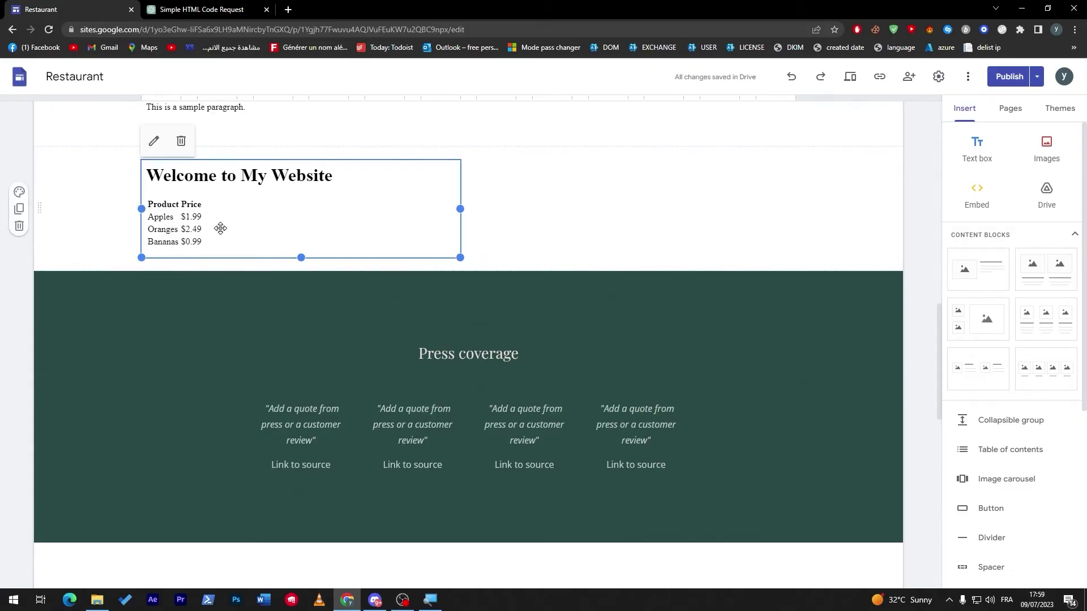
drag(291, 223, 498, 204)
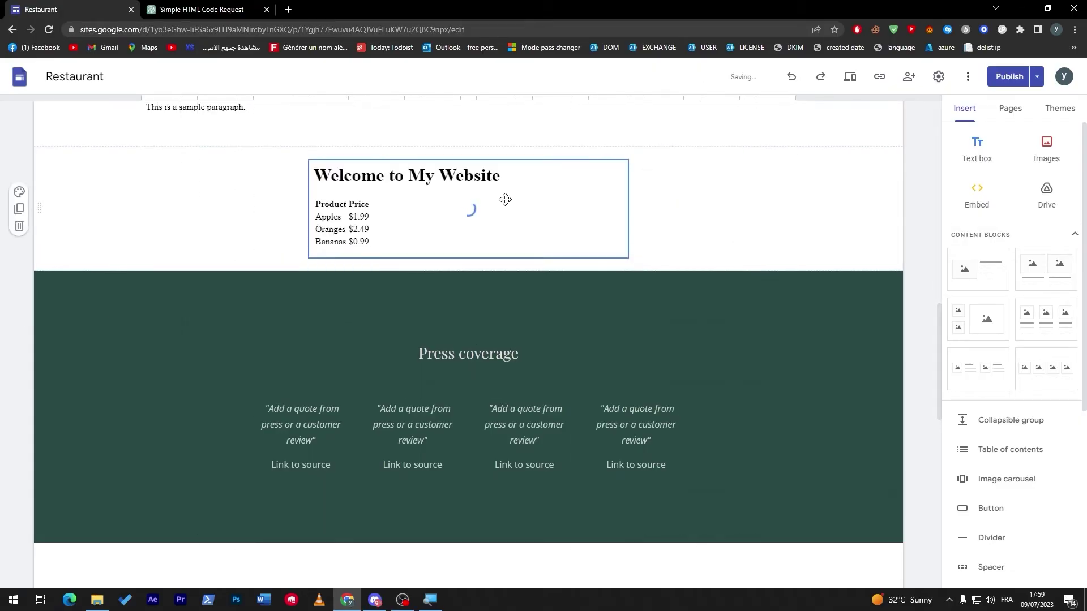
scroll(939, 308, up, 3)
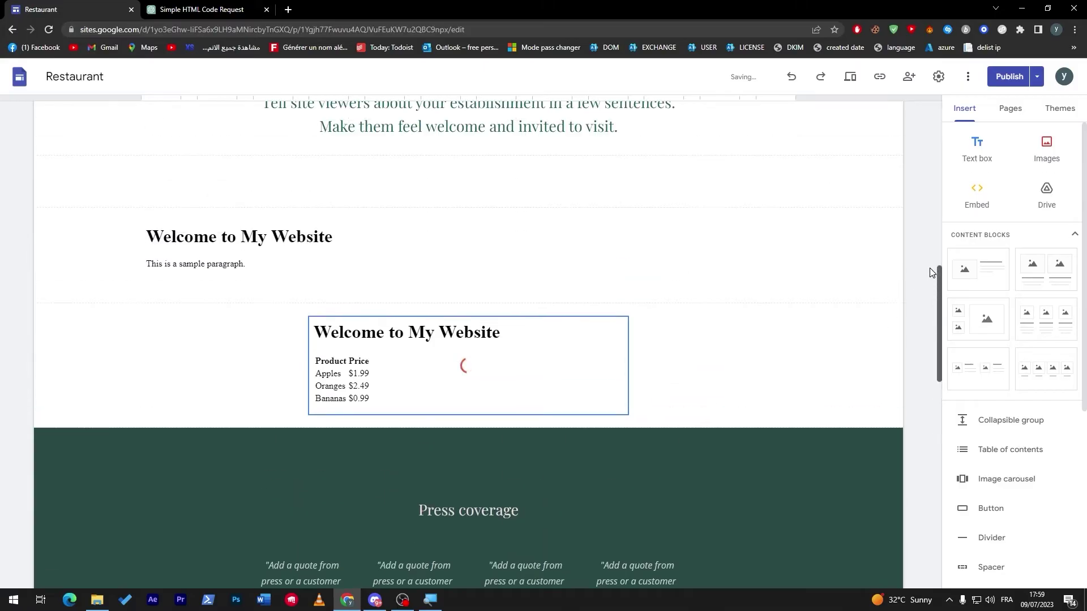
drag(325, 256, 565, 287)
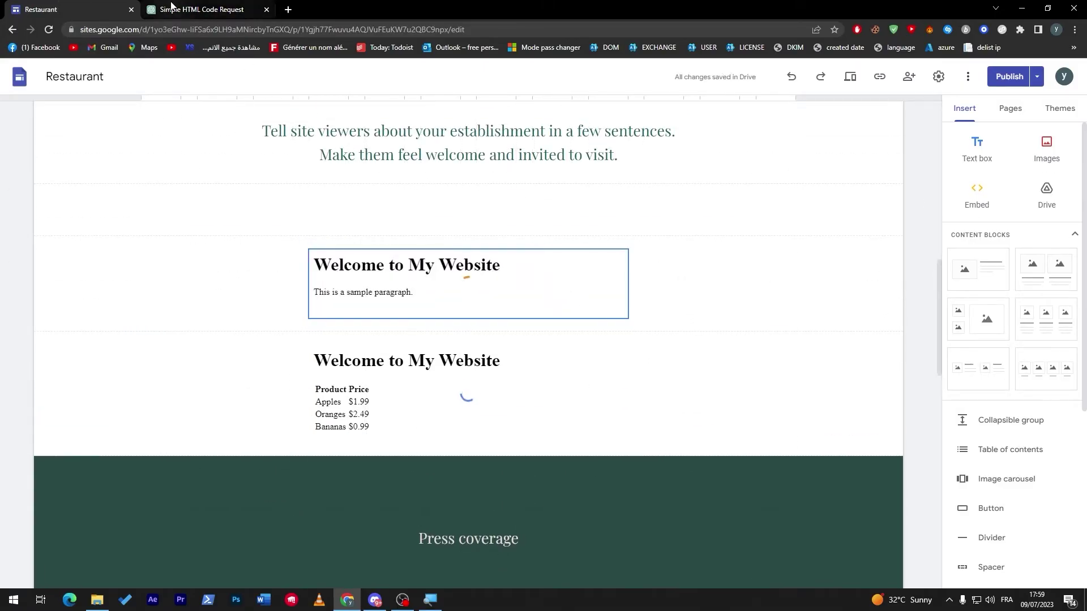
Step: Start another HTML embed but cancel it, then clear the old code selection in ChatGPT
click(976, 195)
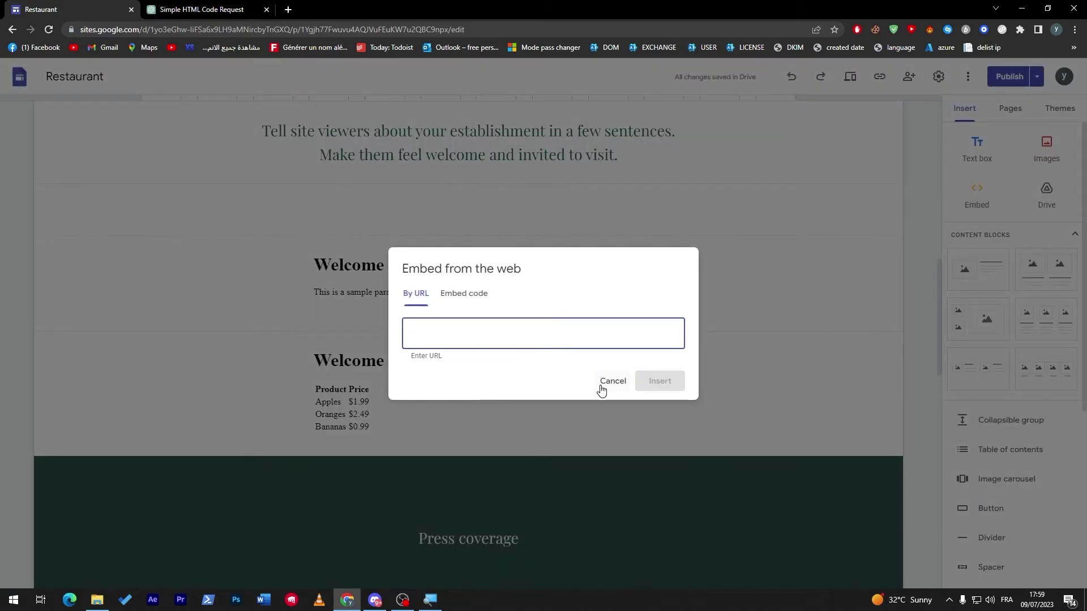
click(478, 296)
click(622, 399)
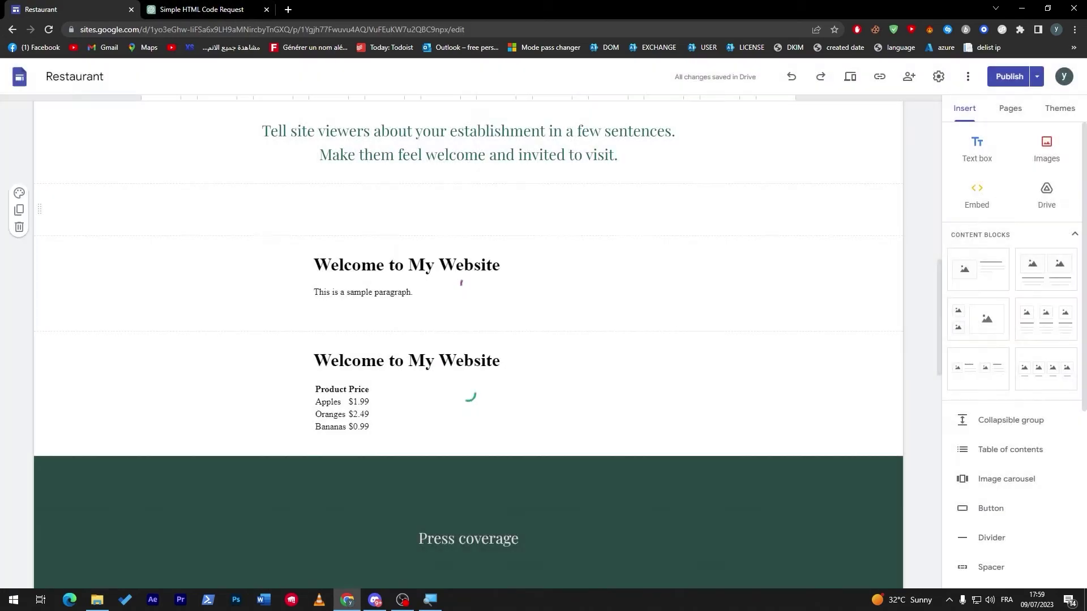
click(193, 8)
click(594, 265)
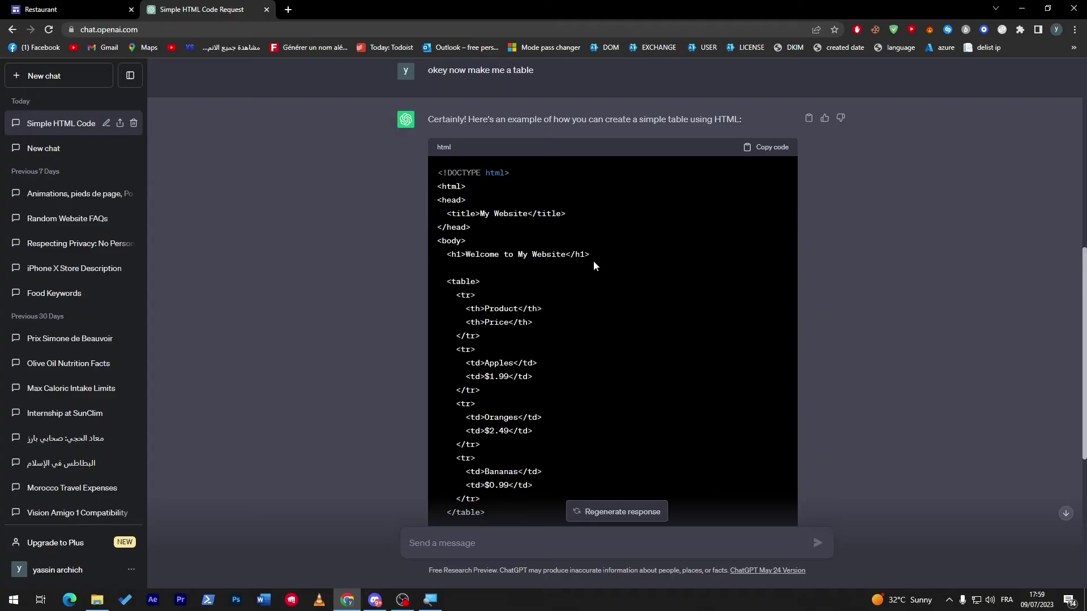
Step: Review the table HTML in ChatGPT, selecting and deselecting part of it, then return to Sites
scroll(1047, 495, down, 6)
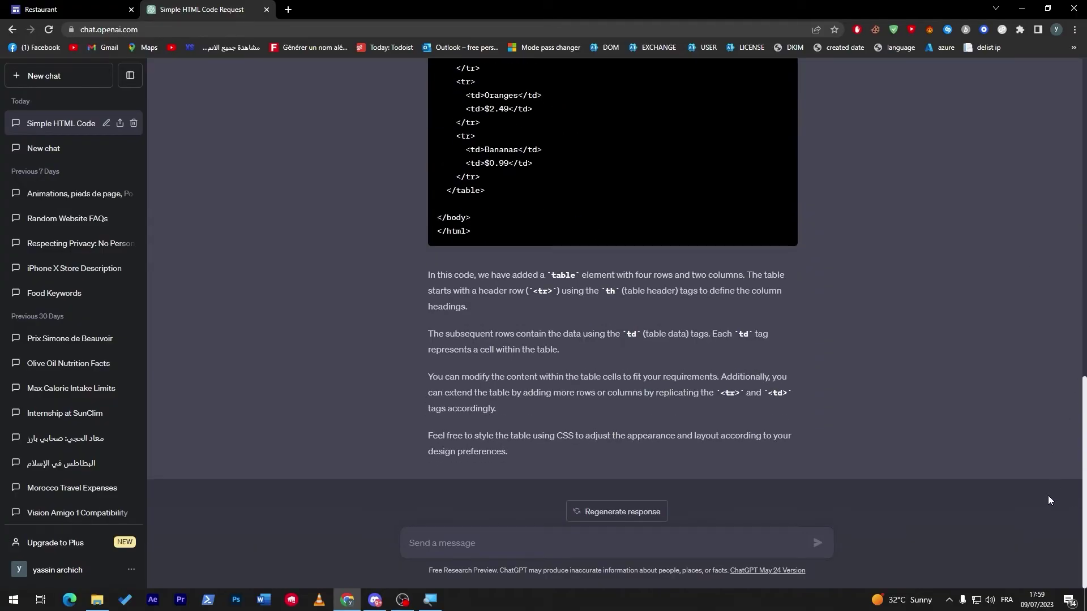
scroll(1066, 391, up, 4)
scroll(1049, 324, up, 3)
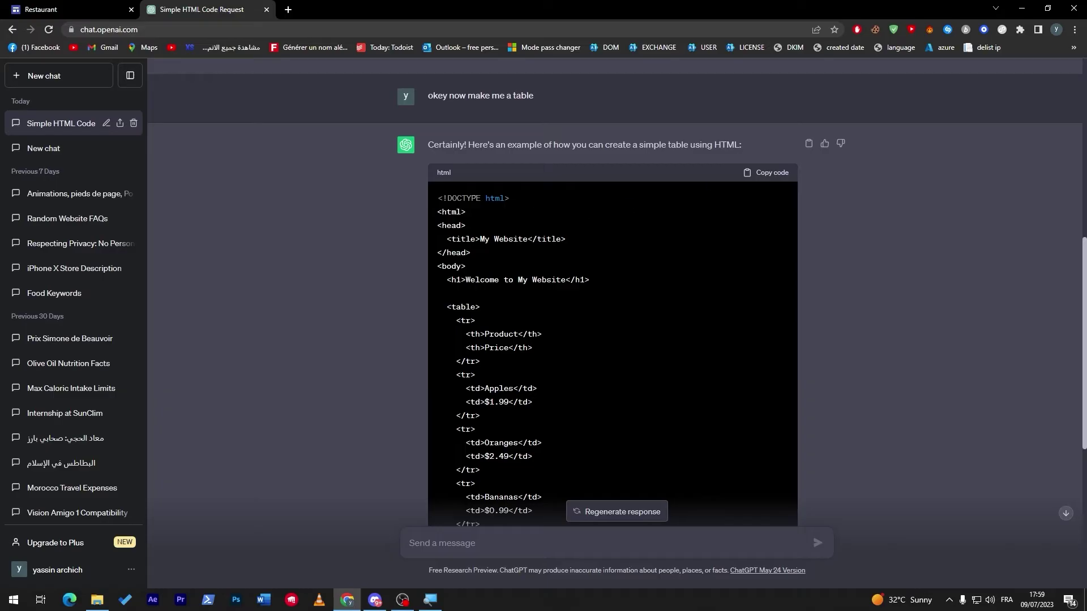
drag(437, 210, 593, 439)
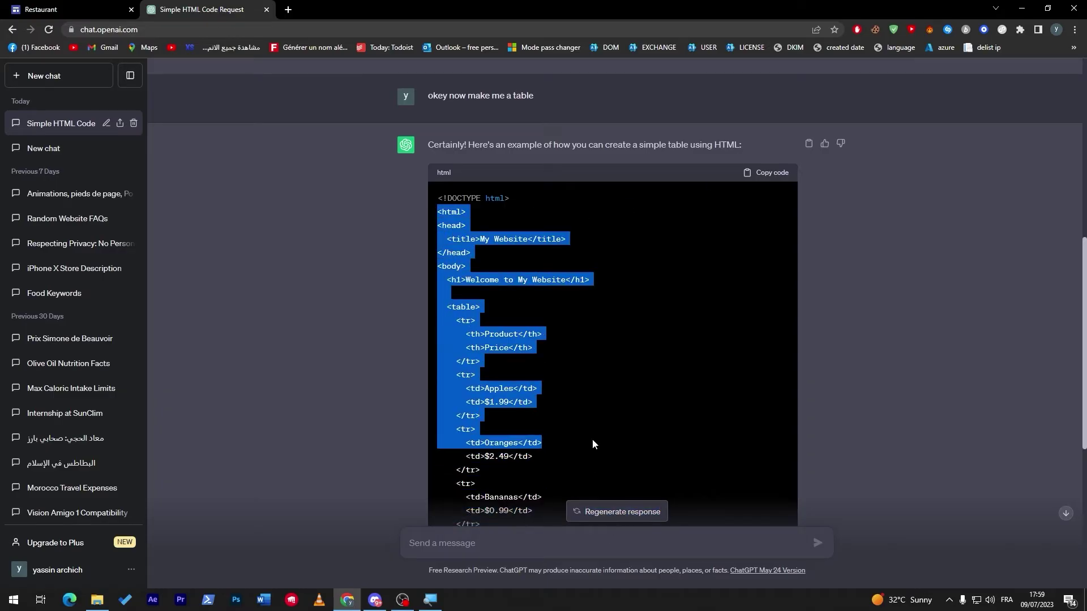
click(591, 440)
scroll(1022, 359, down, 3)
scroll(1022, 359, up, 1)
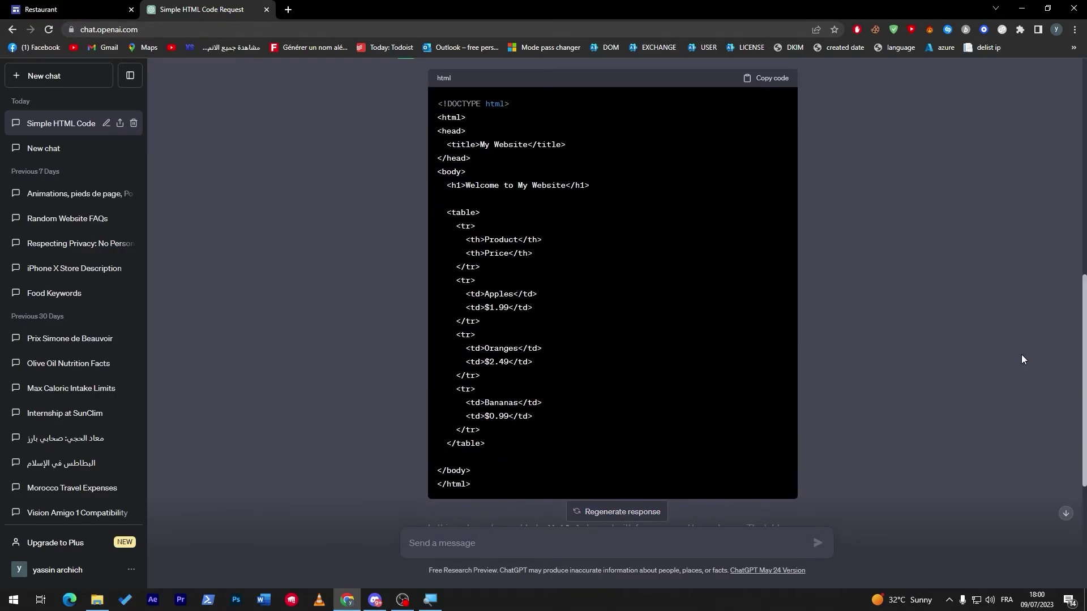
click(92, 3)
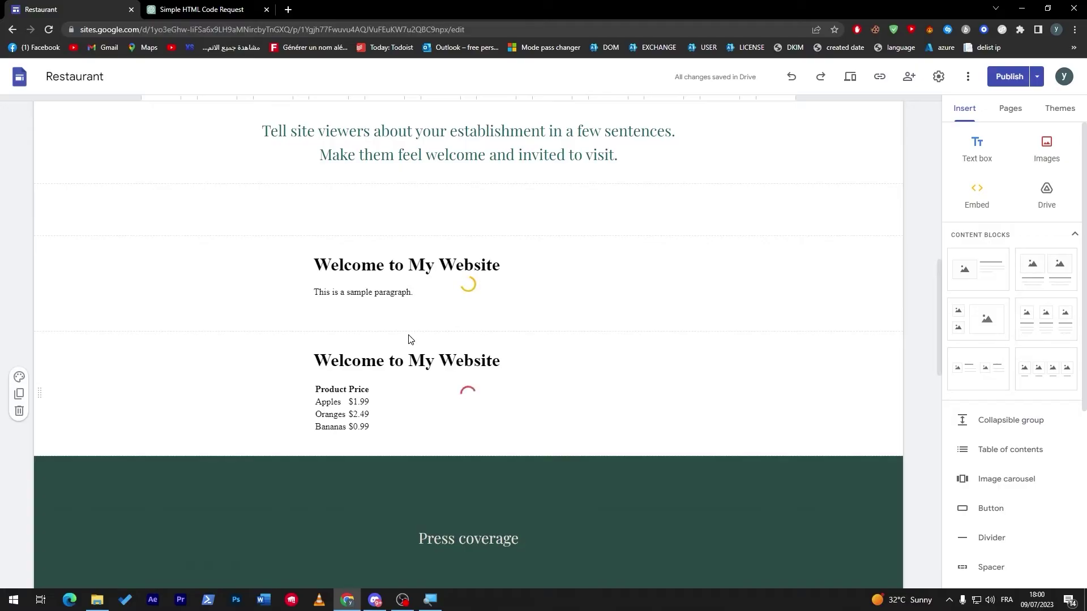
Step: Inspect the first Welcome embed's code, cancel without changes, and scroll the ChatGPT conversation
click(393, 293)
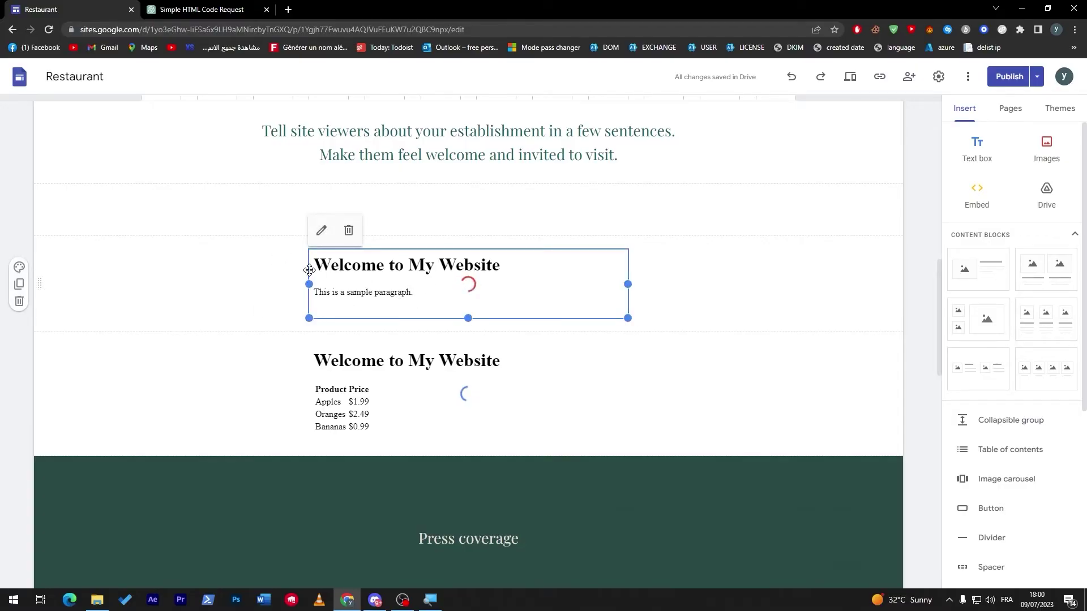
double_click(364, 276)
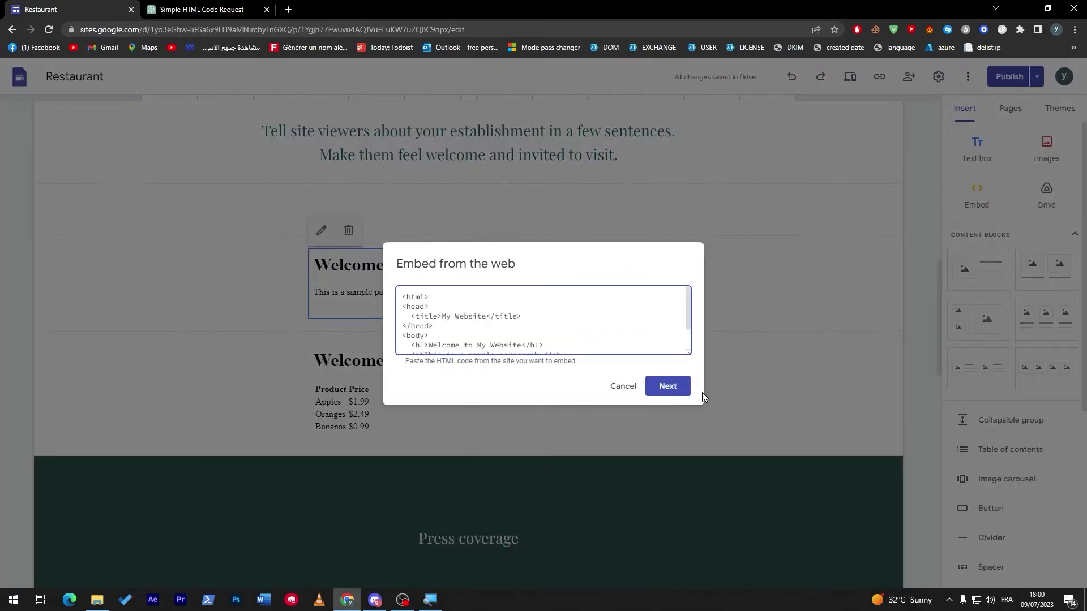
click(622, 387)
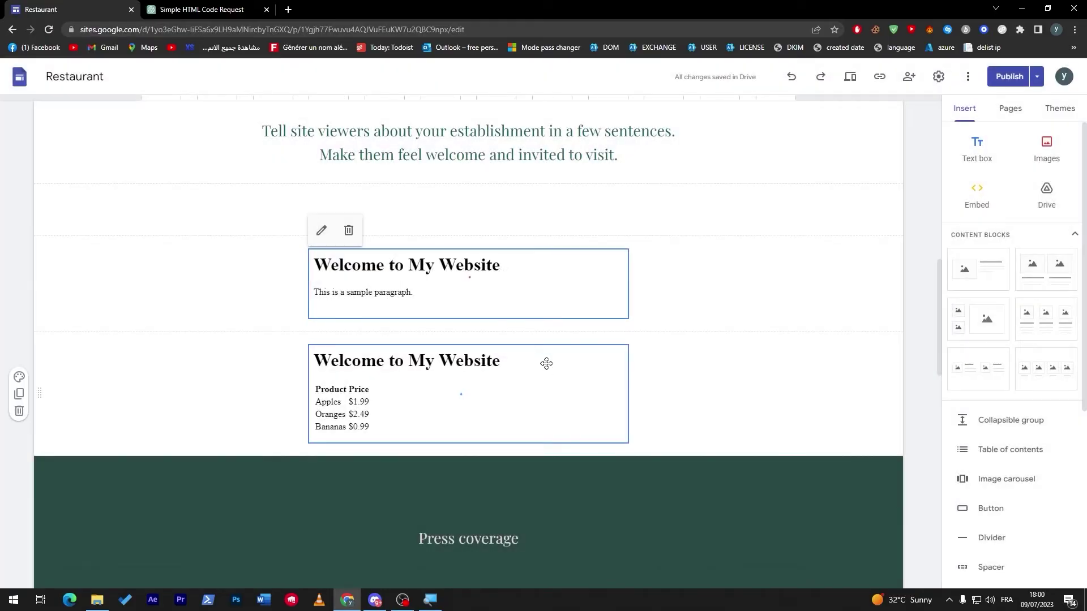
click(201, 9)
scroll(837, 508, down, 3)
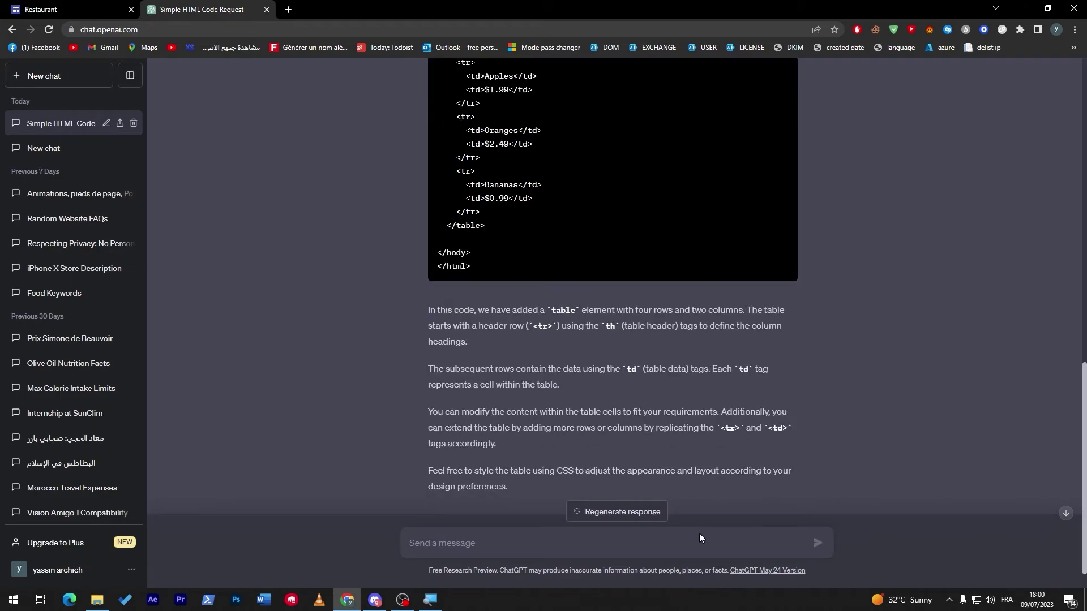
Step: Ask ChatGPT 'can u give me a colored word' and select the returned blue-word HTML code
text(can u give me a colore)
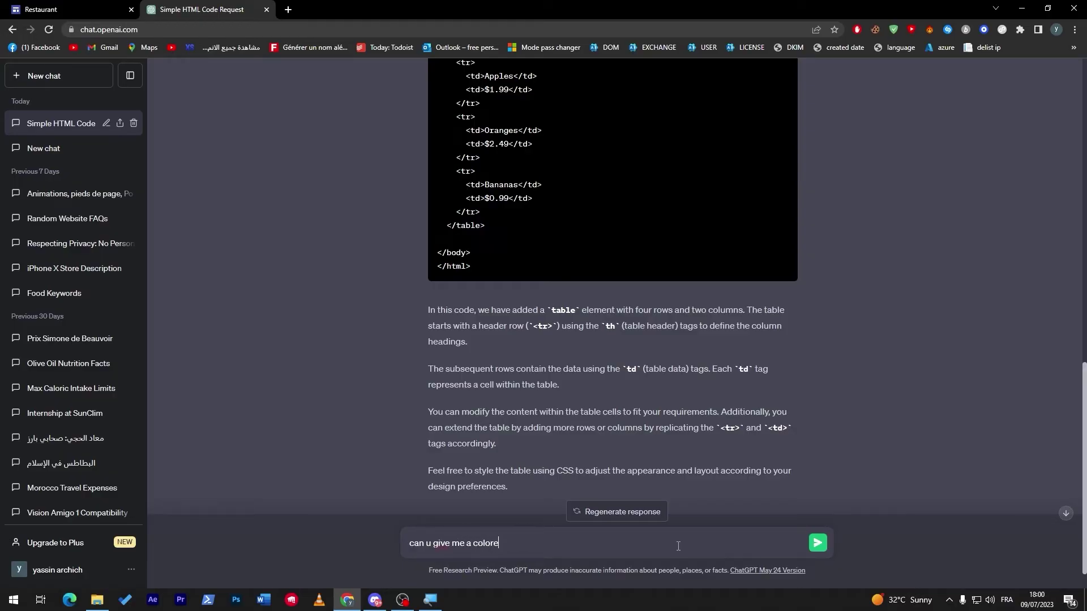
text(d word)
key(Return)
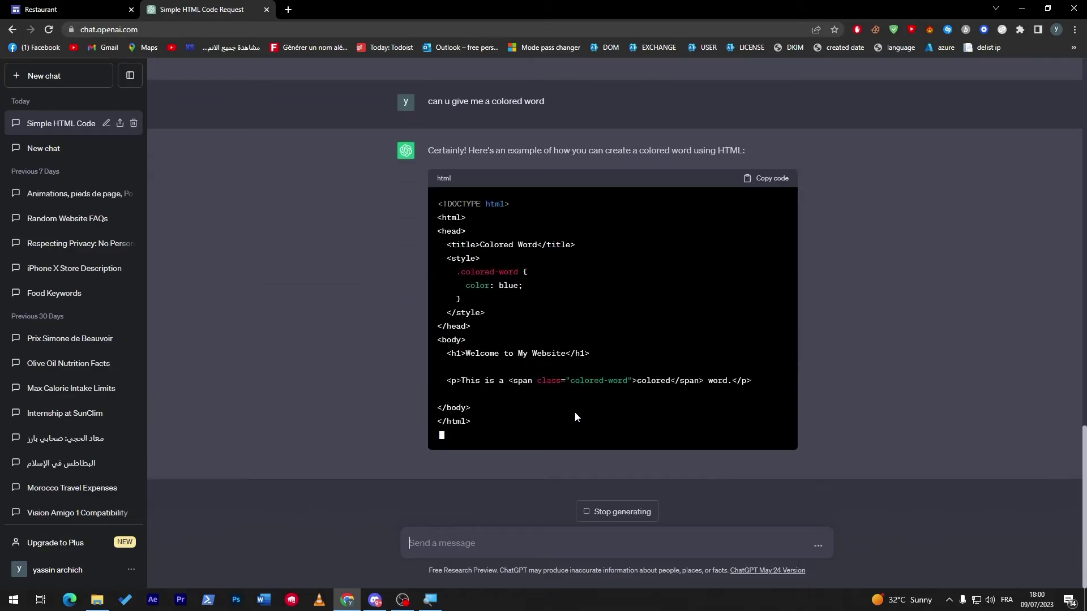
drag(481, 389, 439, 182)
click(93, 8)
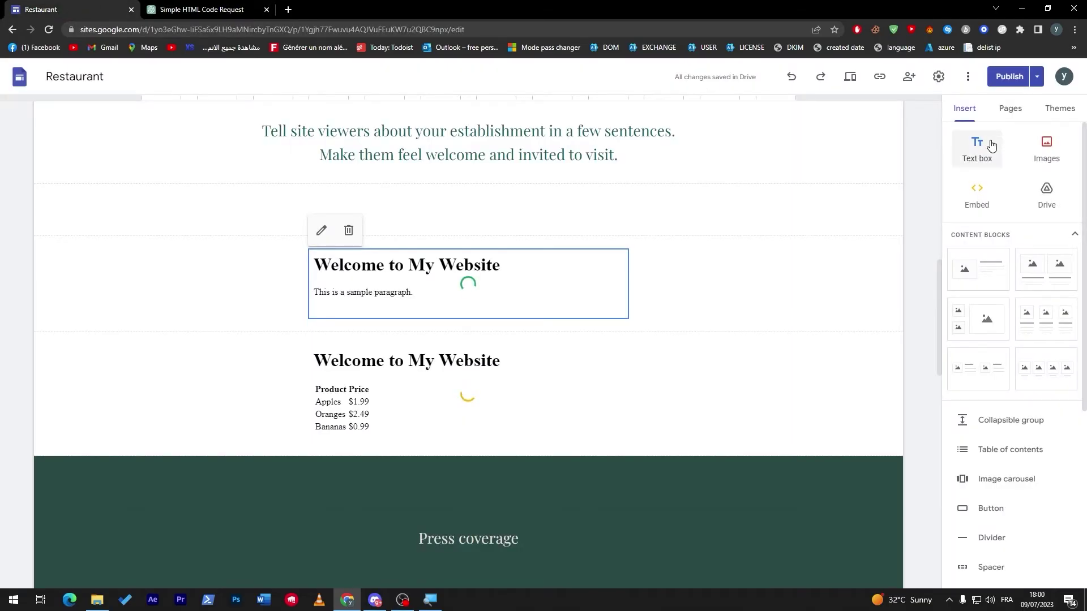
Step: Insert an Embed code block containing the pasted colored-word HTML
click(976, 198)
click(452, 294)
key(ctrl+v)
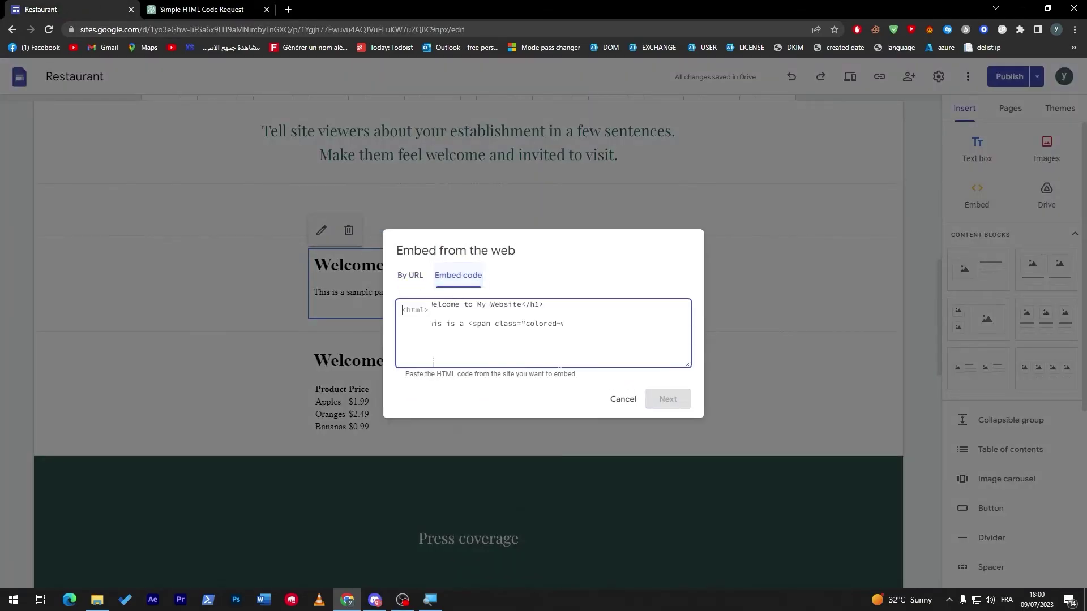
click(669, 399)
click(667, 450)
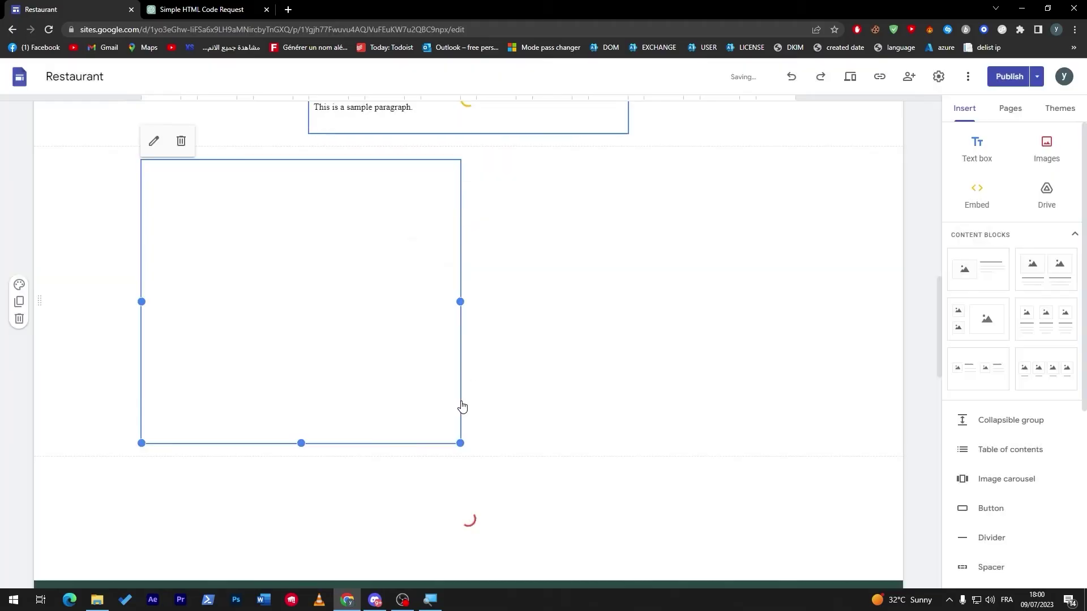
Step: Position the colored-word embed between the paragraph and table embeds and shorten its height
drag(269, 284, 365, 228)
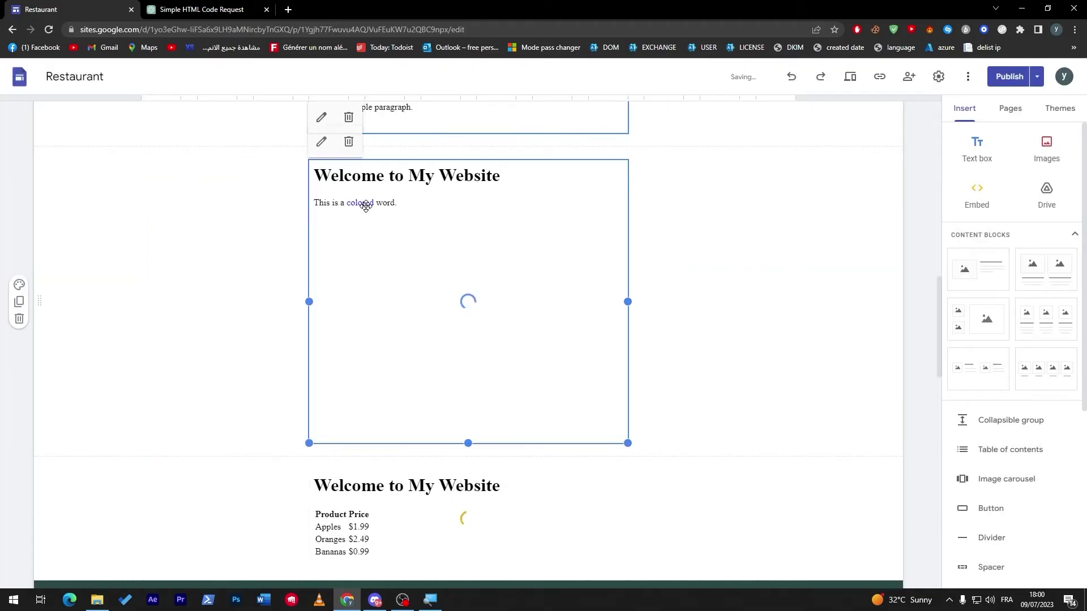
double_click(364, 206)
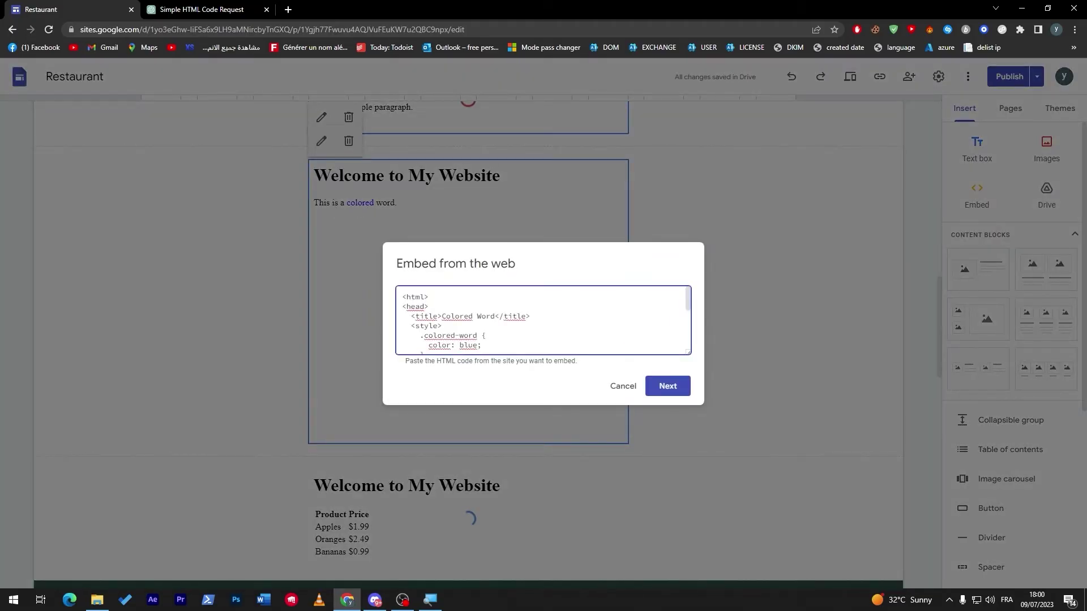
click(613, 387)
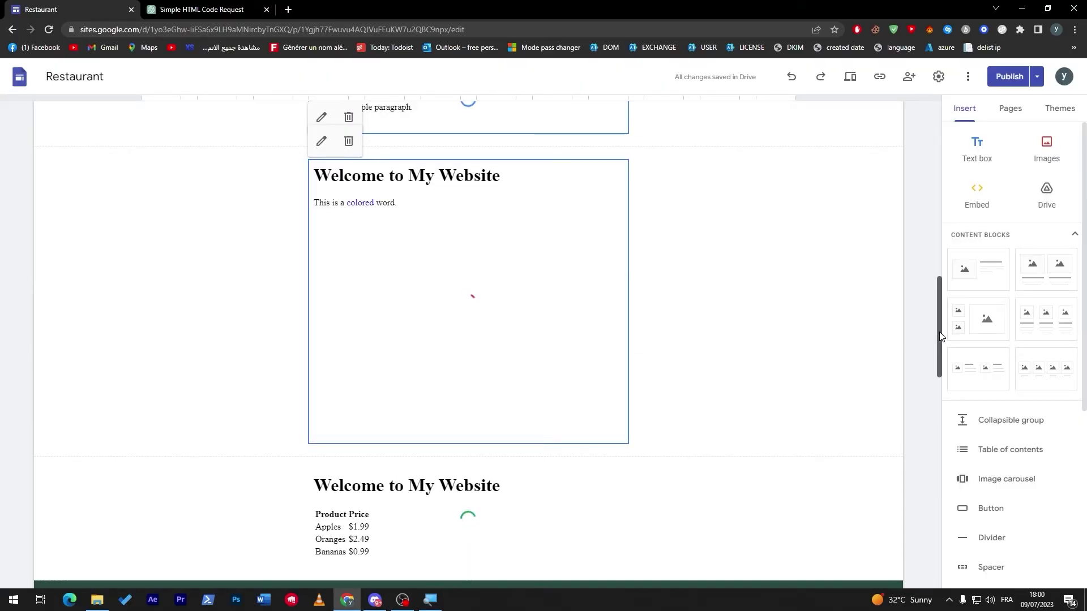
mouse_move(938, 331)
mouse_down()
mouse_move(931, 238)
mouse_move(927, 364)
mouse_move(922, 345)
mouse_up()
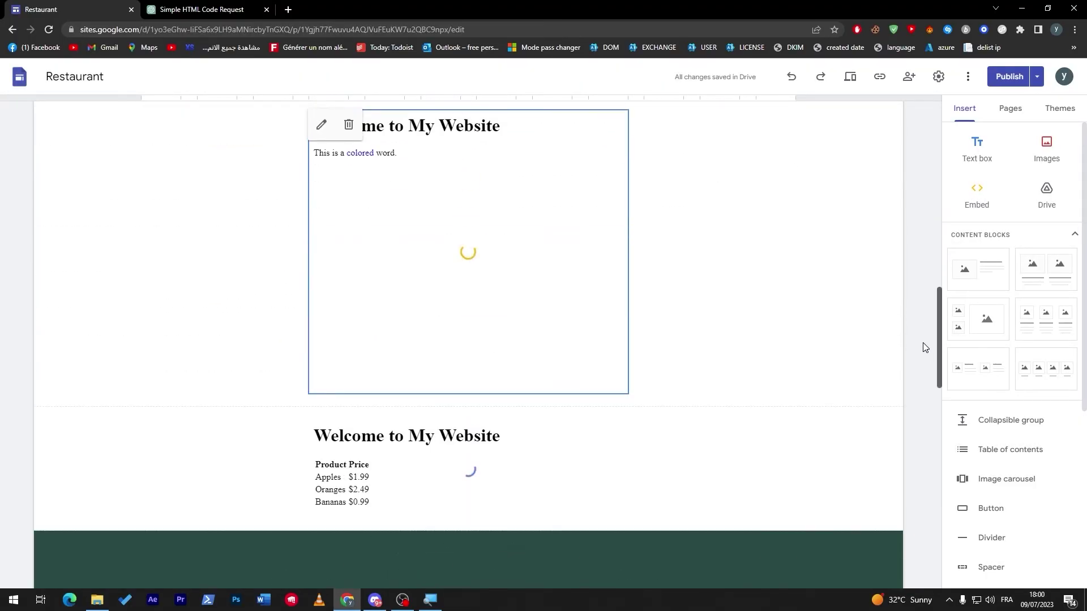
drag(463, 393, 442, 170)
Step: Shorten the first welcome embed block, then scroll down and browse the available Google Forms
click(506, 306)
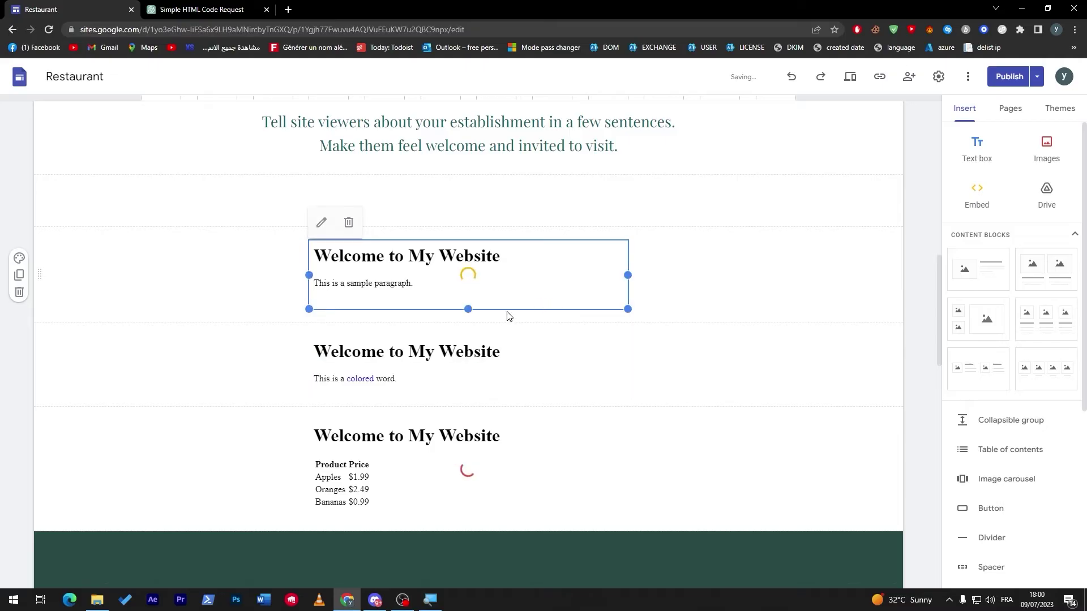
drag(468, 308, 468, 296)
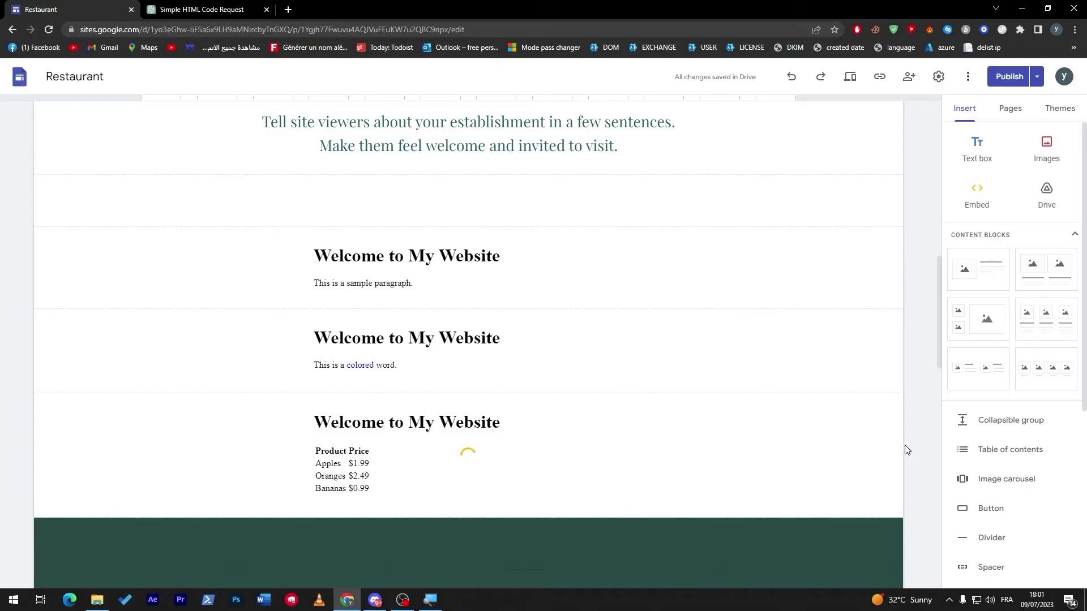
scroll(1074, 490, down, 4)
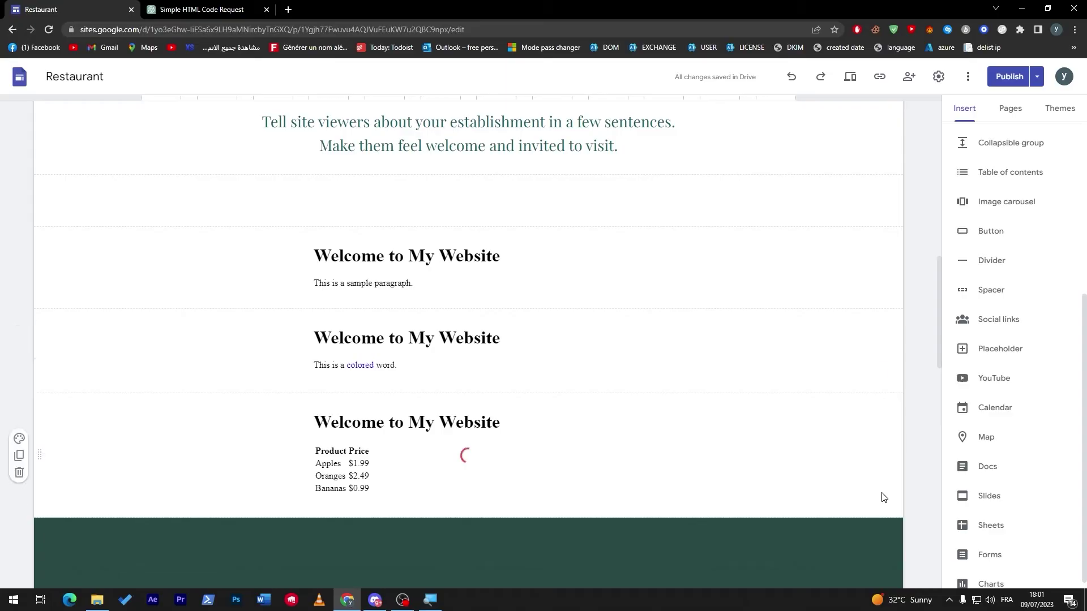
scroll(1083, 488, down, 2)
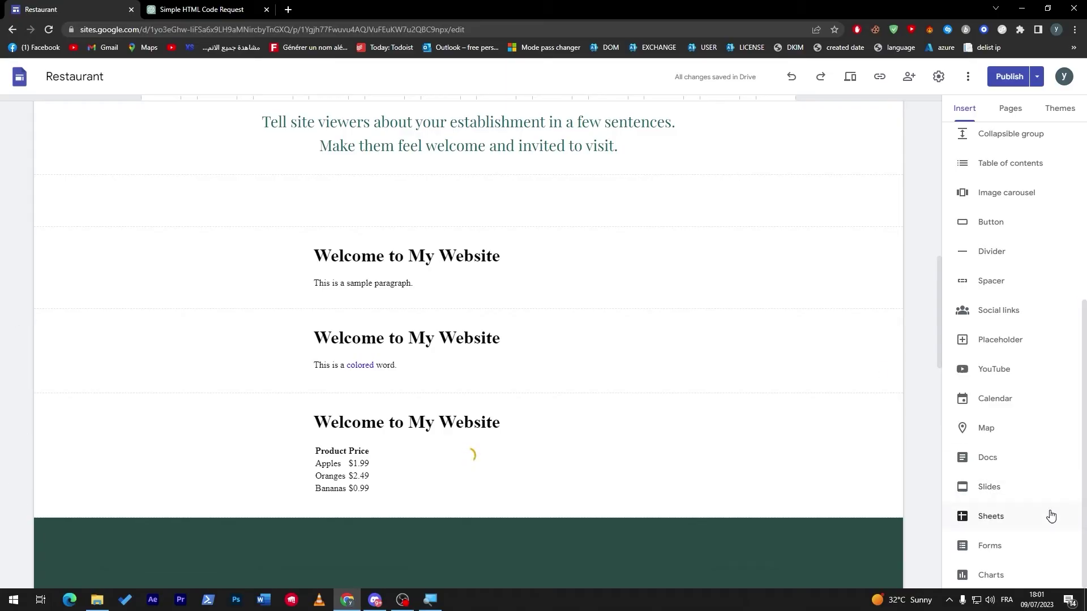
click(996, 548)
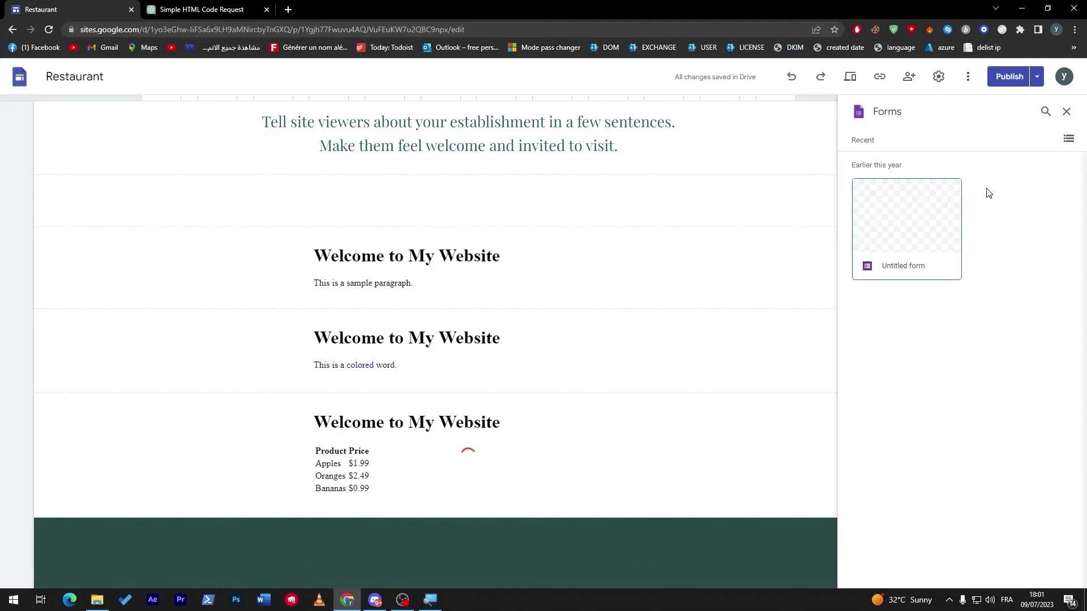
click(1066, 112)
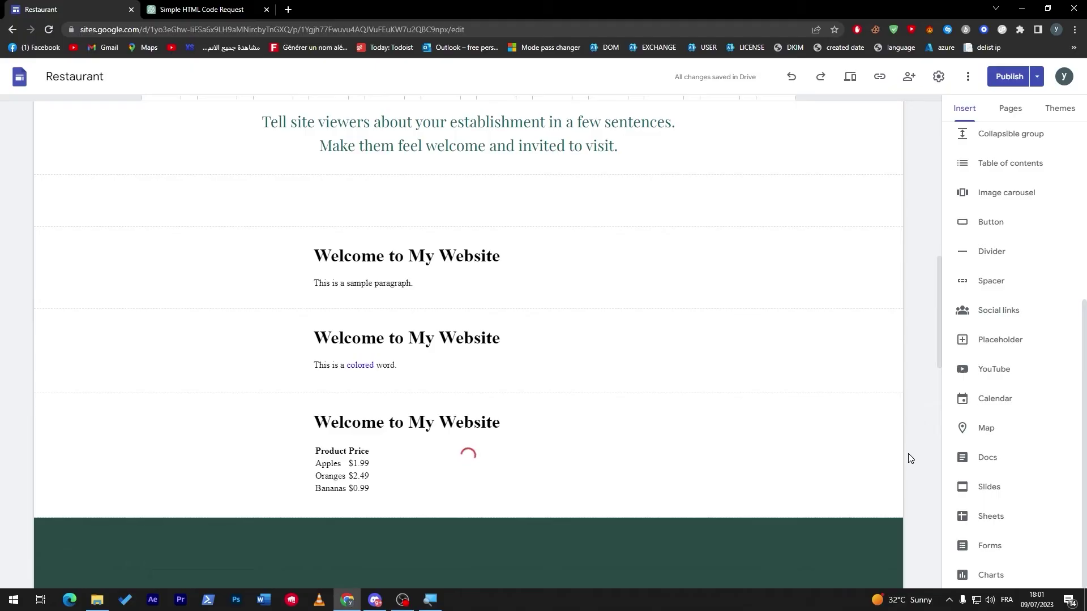
scroll(1083, 445, up, 1)
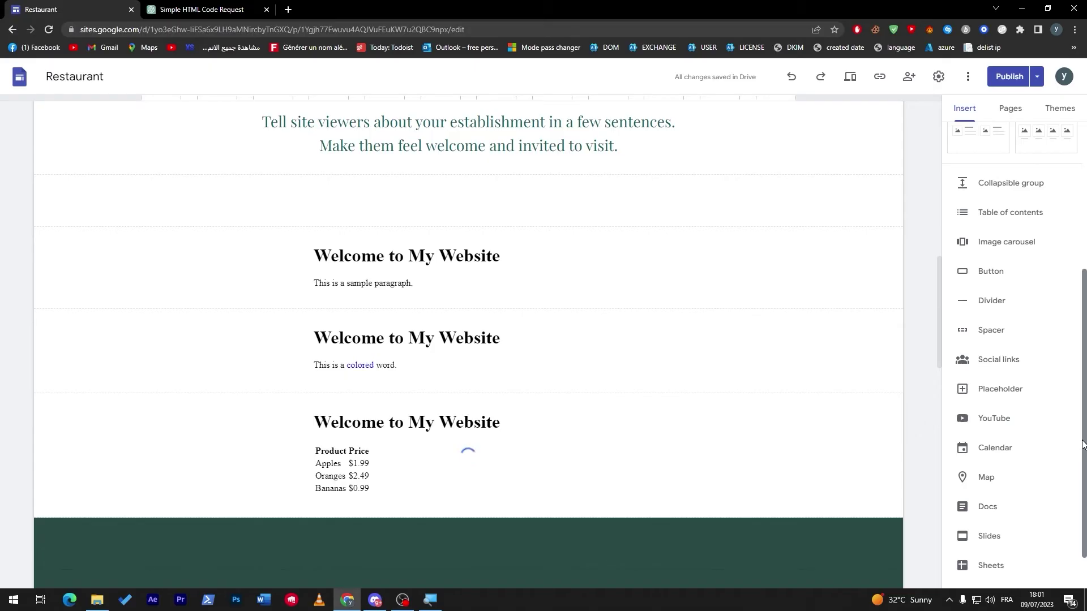
Step: Leave the Restaurant site and start a new Blank Untitled site, then return to ChatGPT
drag(1083, 444, 1085, 252)
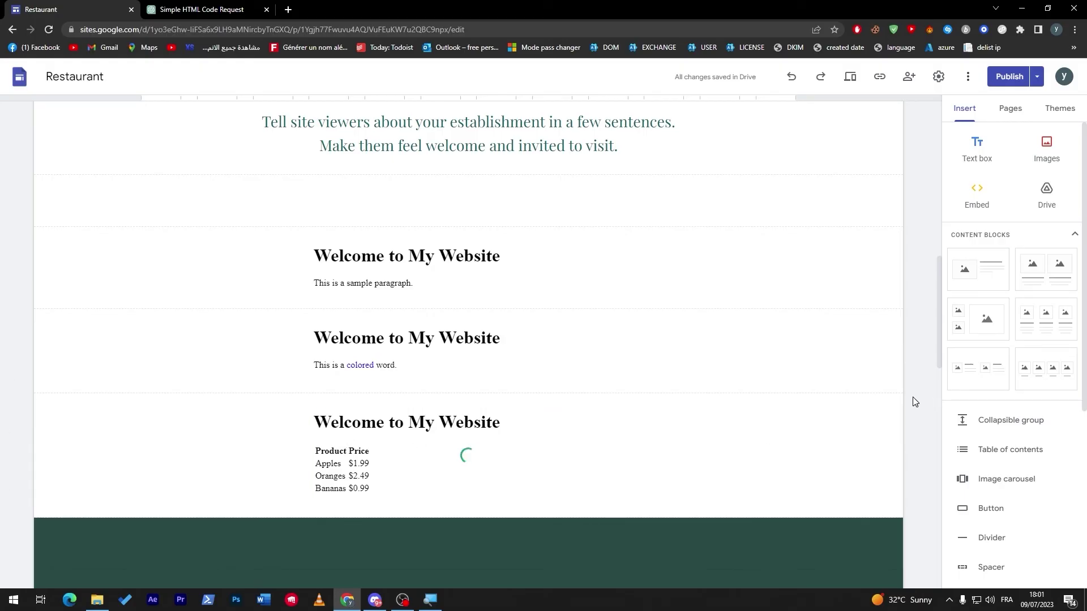
drag(941, 274, 937, 281)
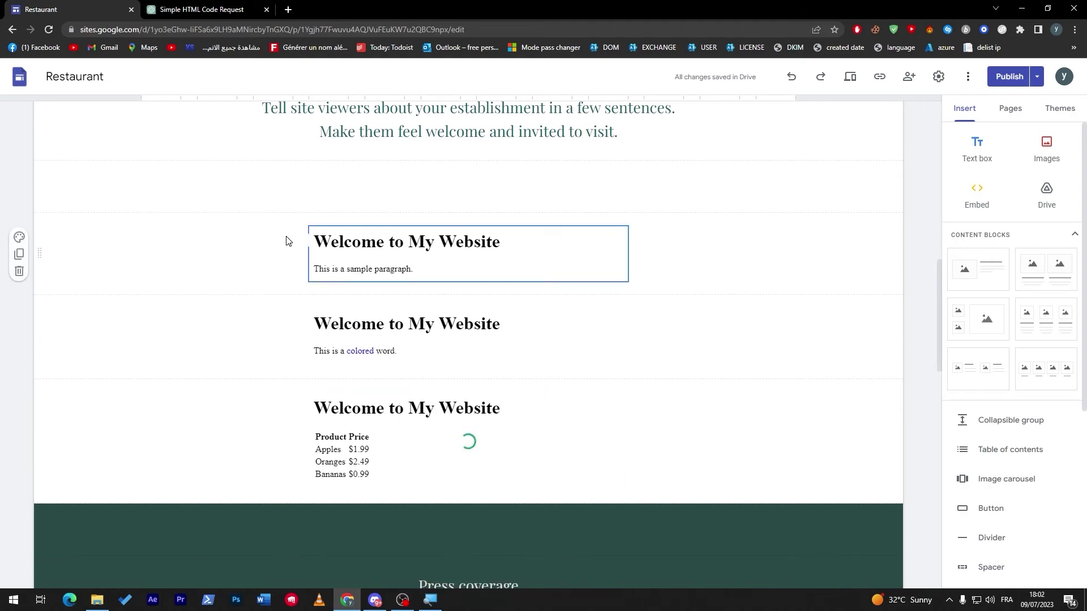
click(19, 77)
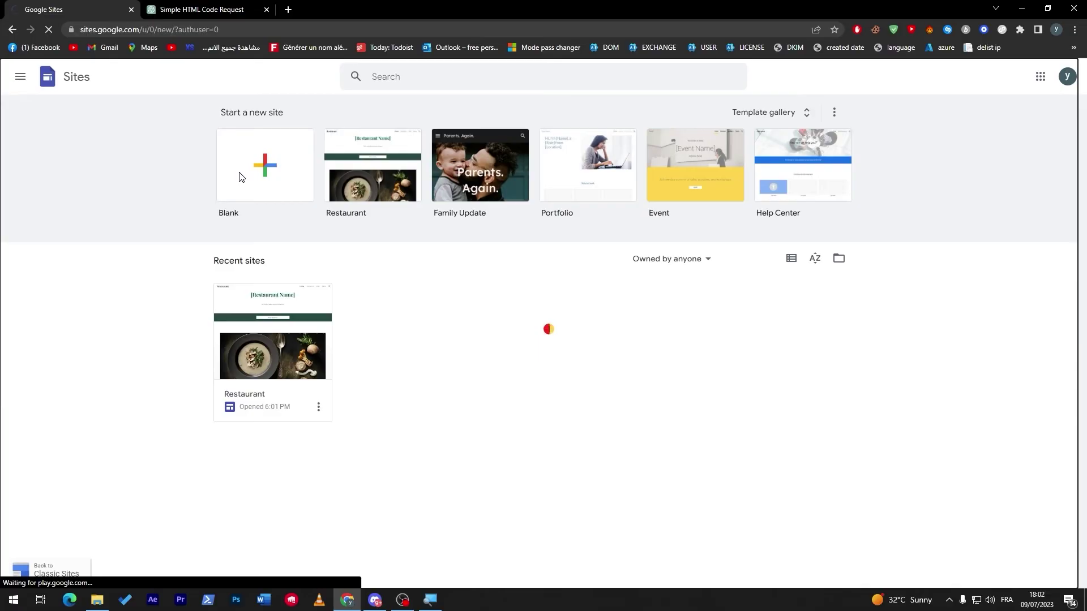
click(239, 177)
click(202, 9)
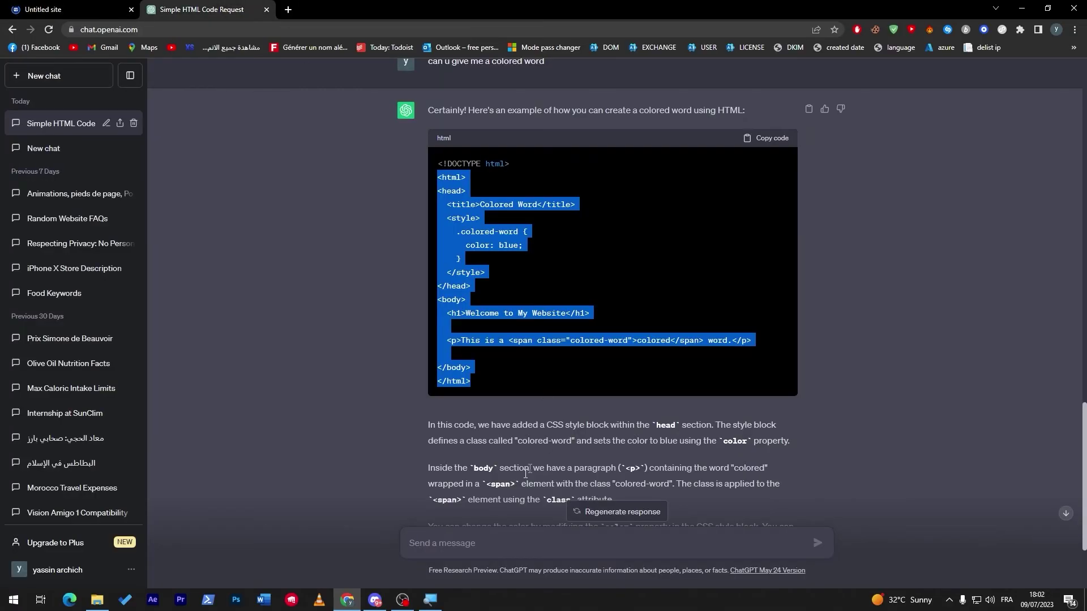
click(463, 541)
Step: Ask ChatGPT to 'make me a page menu' and select the returned Home/About/Services/Contact HTML
text(make me a page menu)
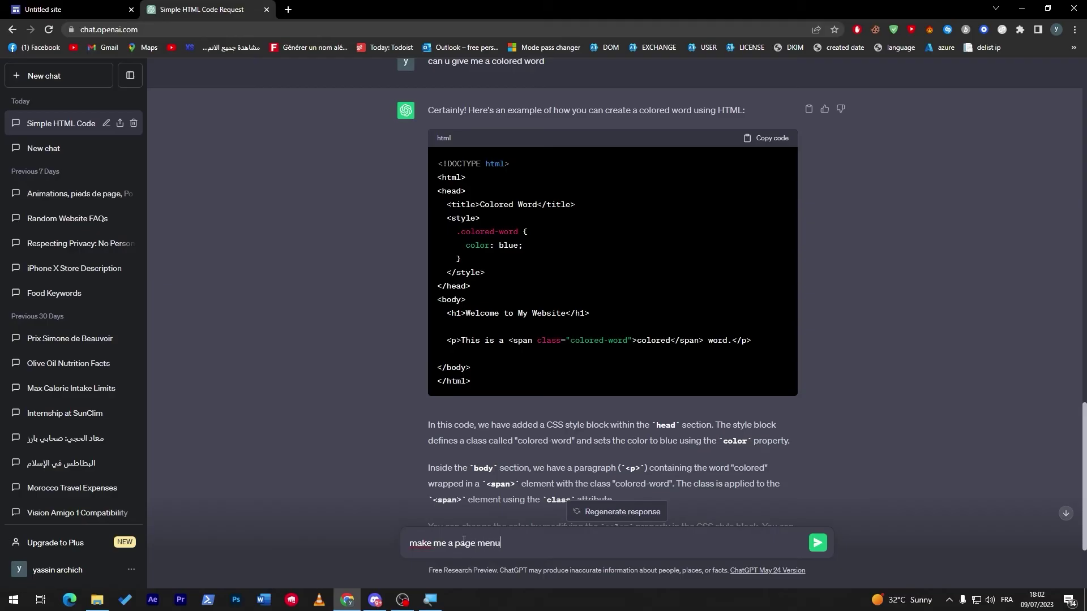
key(Return)
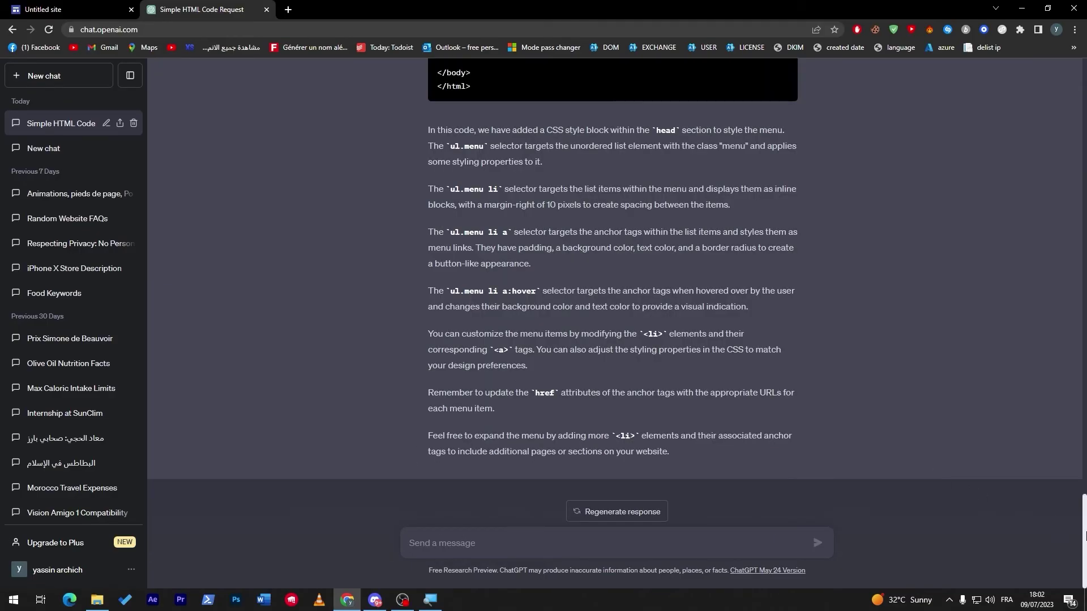
scroll(1057, 403, up, 10)
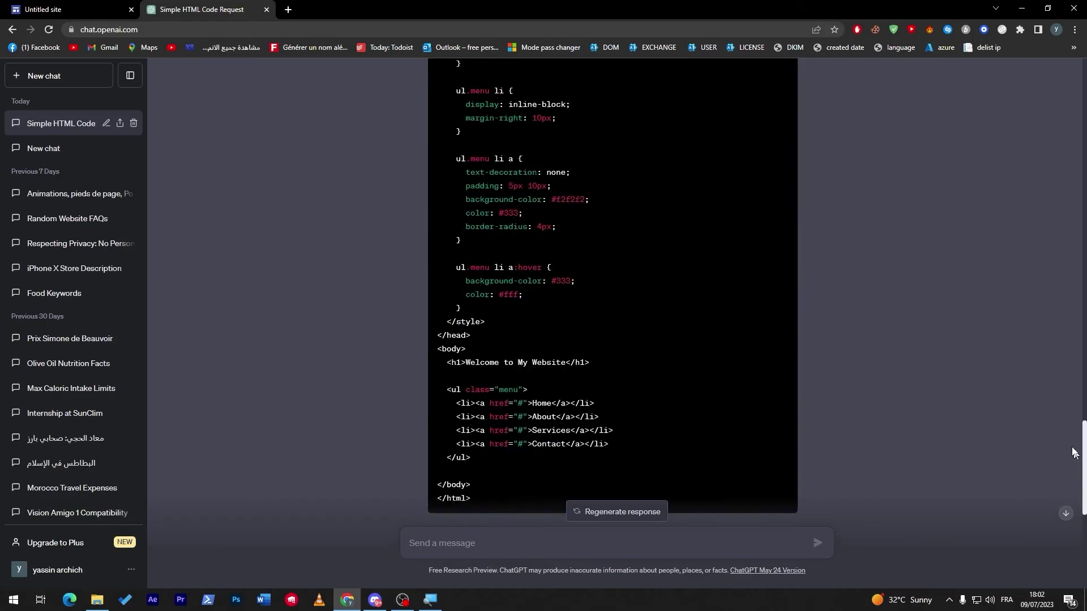
scroll(1053, 408, down, 2)
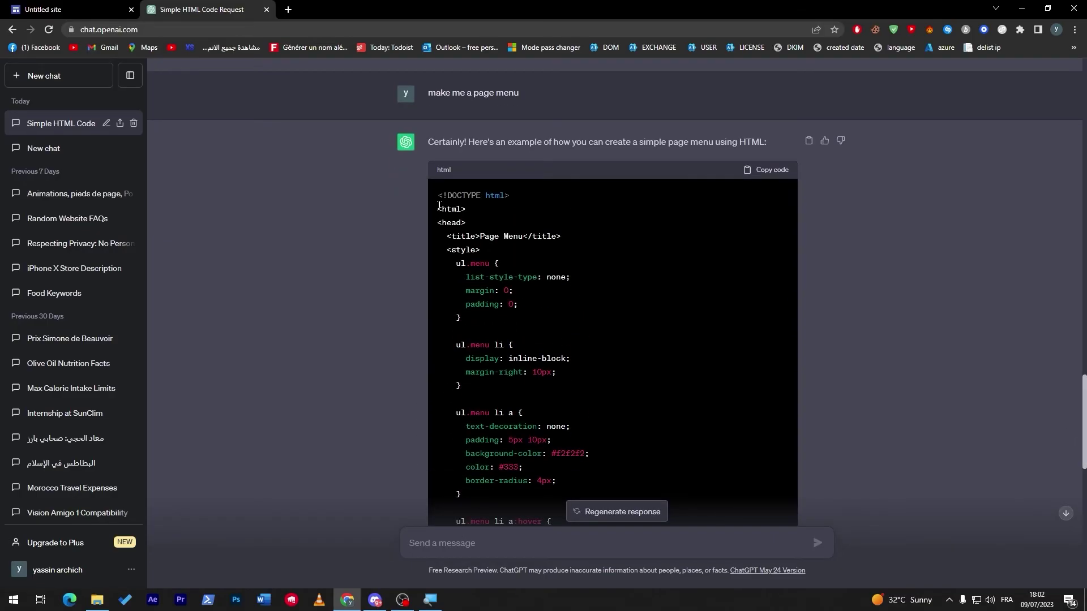
drag(468, 236, 547, 384)
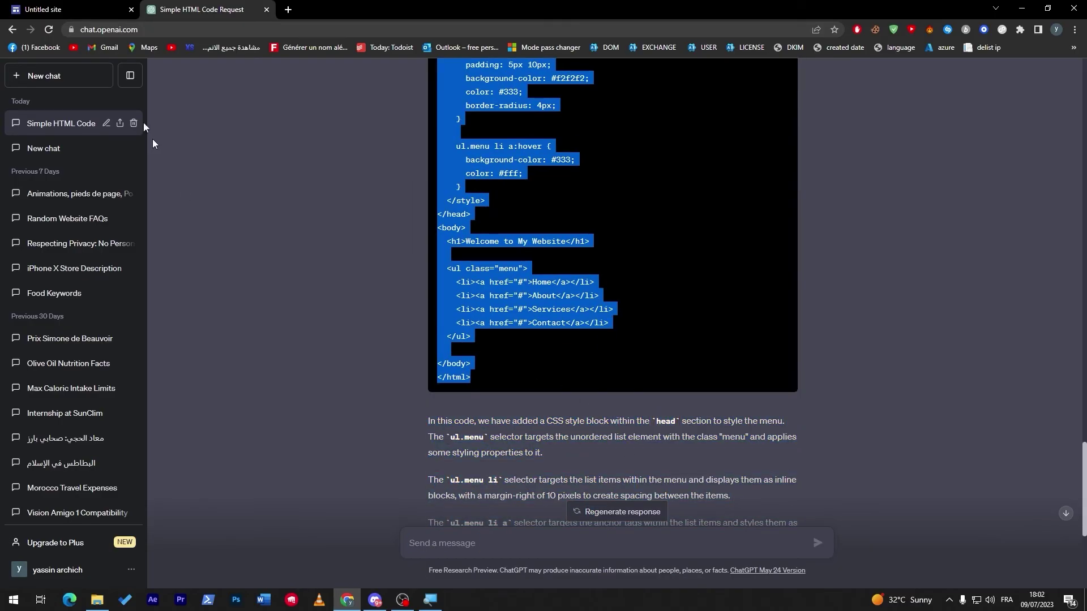
click(80, 7)
Step: Embed the copied menu HTML code on the new site's page
click(976, 195)
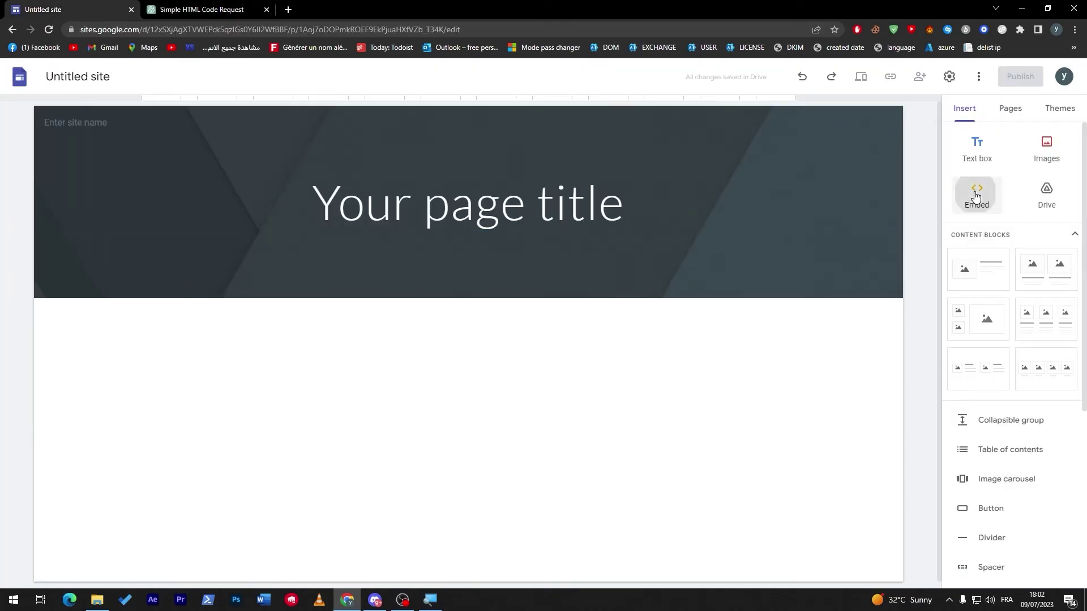
key(ctrl+v)
key(ctrl+a)
key(BackSpace)
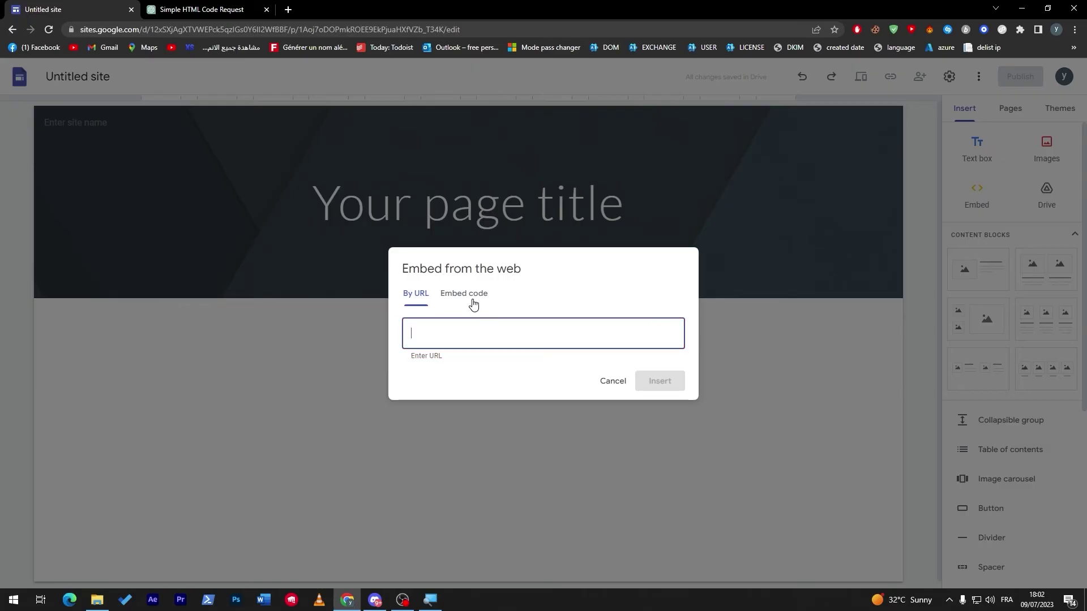
click(470, 299)
key(ctrl+v)
click(668, 399)
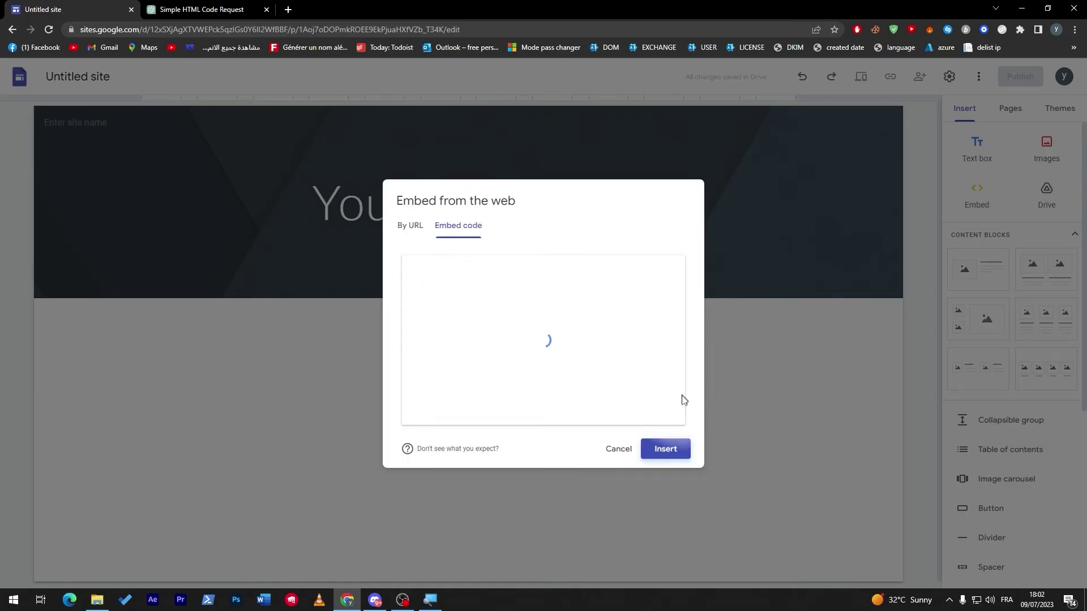
click(665, 449)
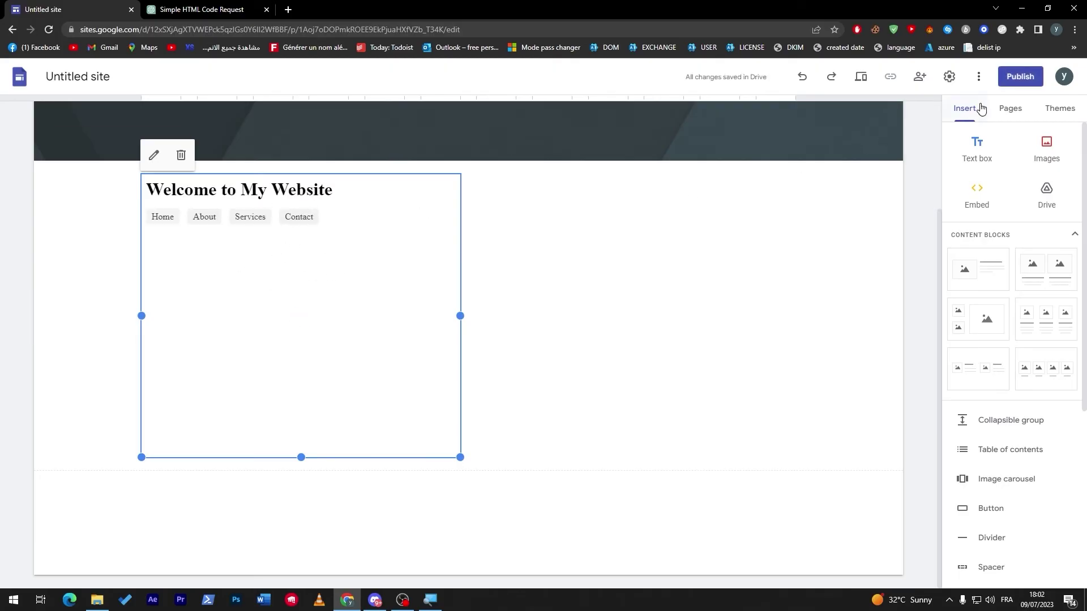
Step: Publish the site with web address 'fdsfsdfx' and view the published site
click(1015, 85)
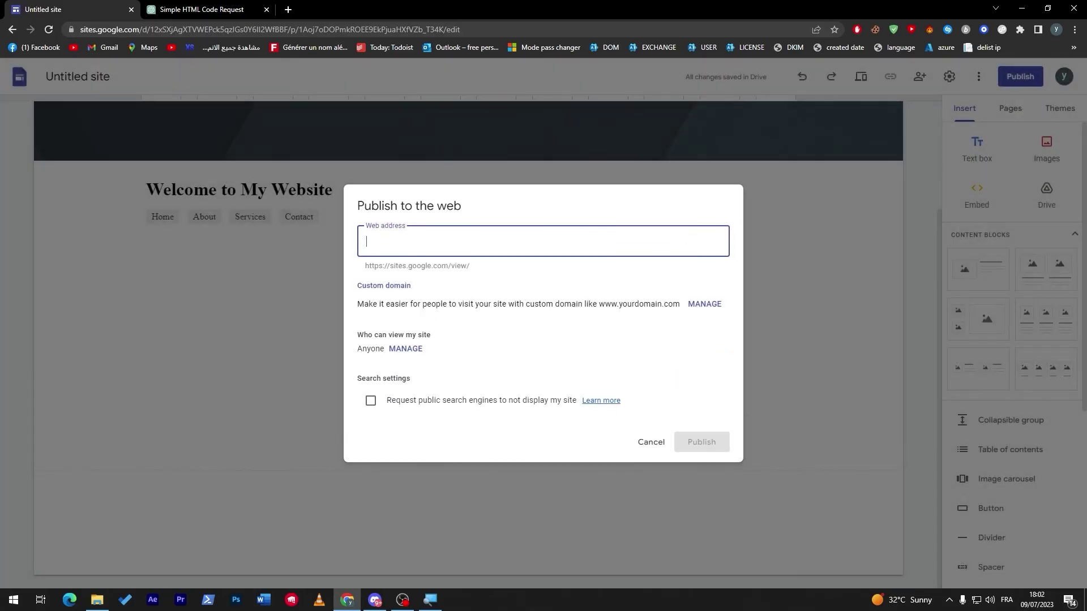
text(fdsfsdf)
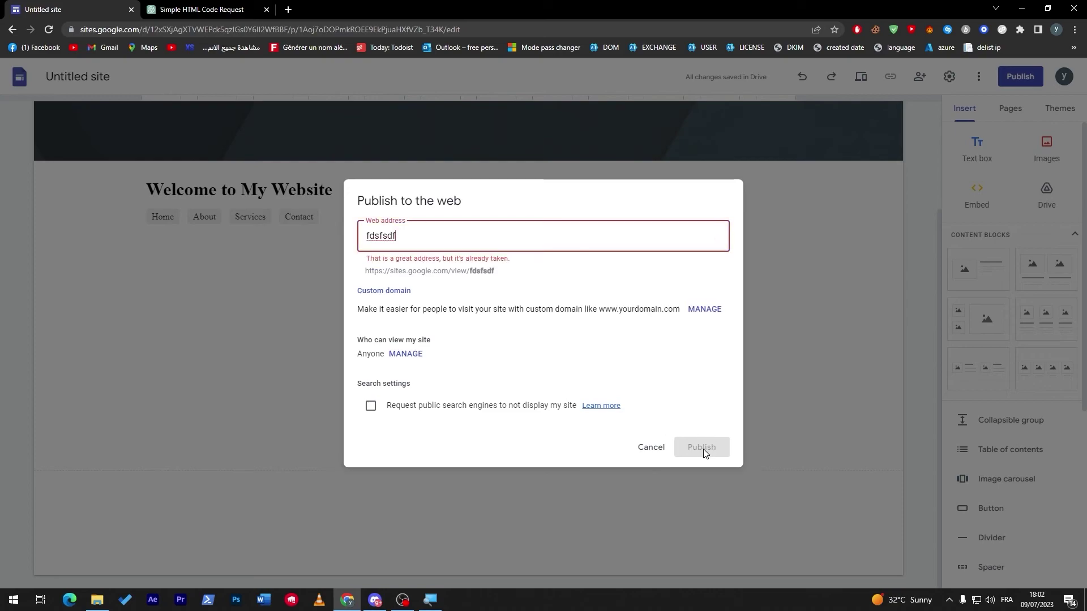
text(x)
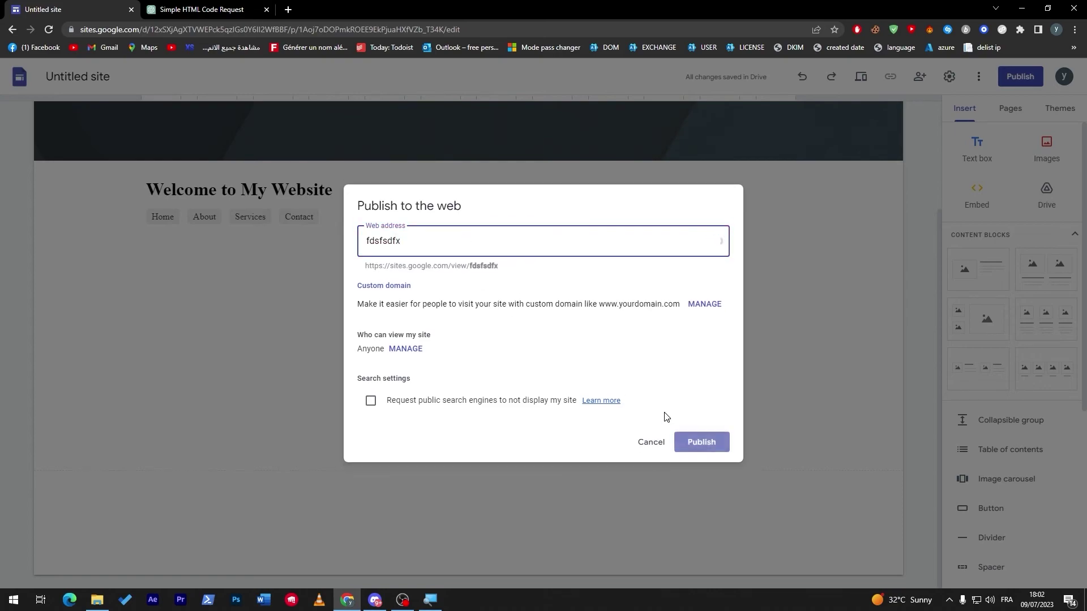
click(694, 441)
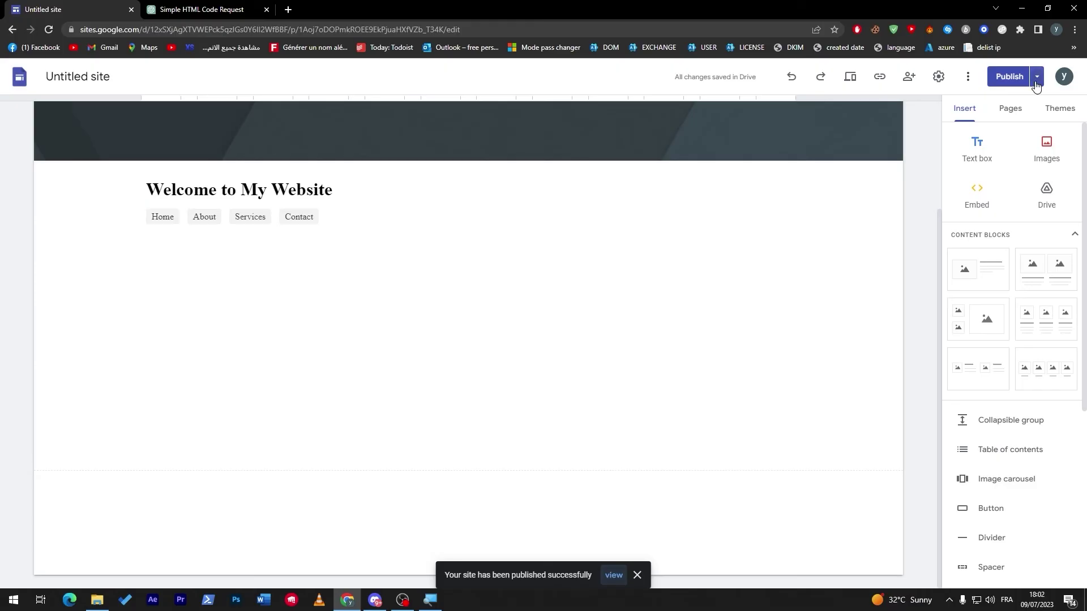
click(1036, 78)
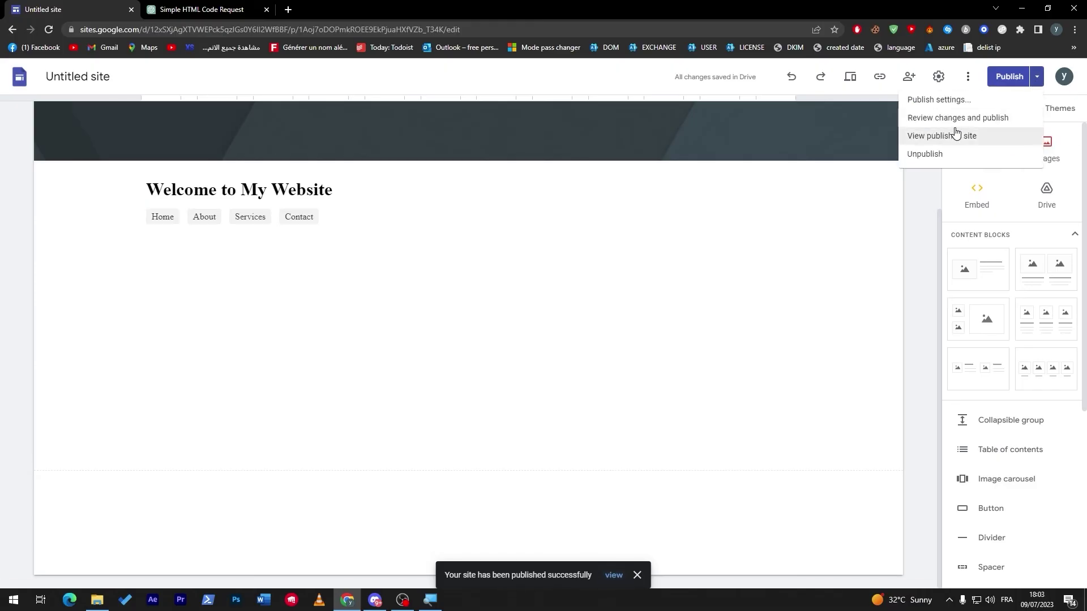
click(949, 136)
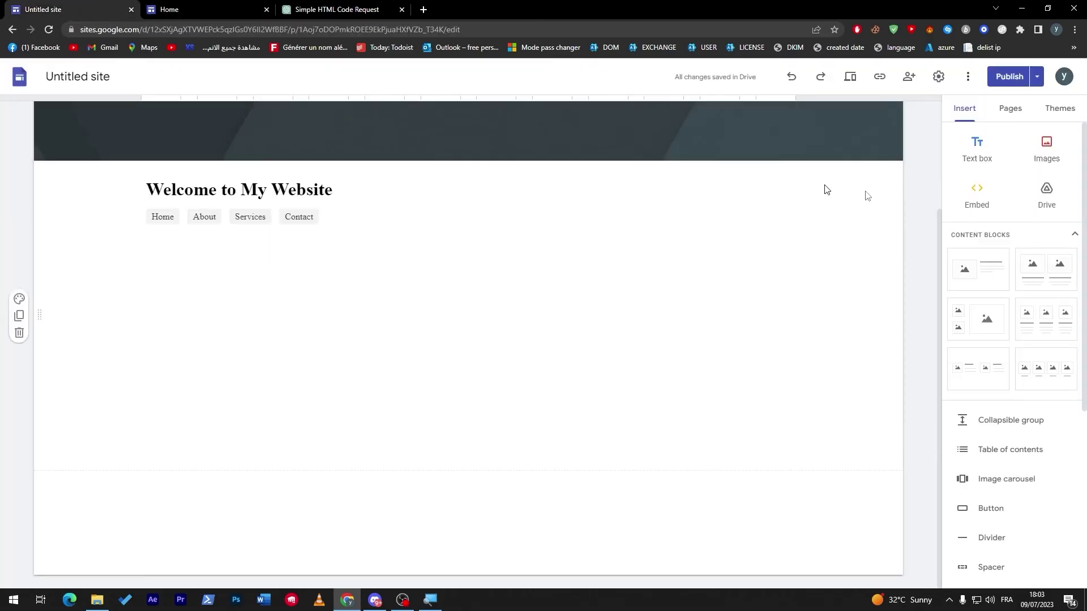
Step: Return to the Untitled site editor, selecting and then deselecting the embedded menu block
click(1009, 108)
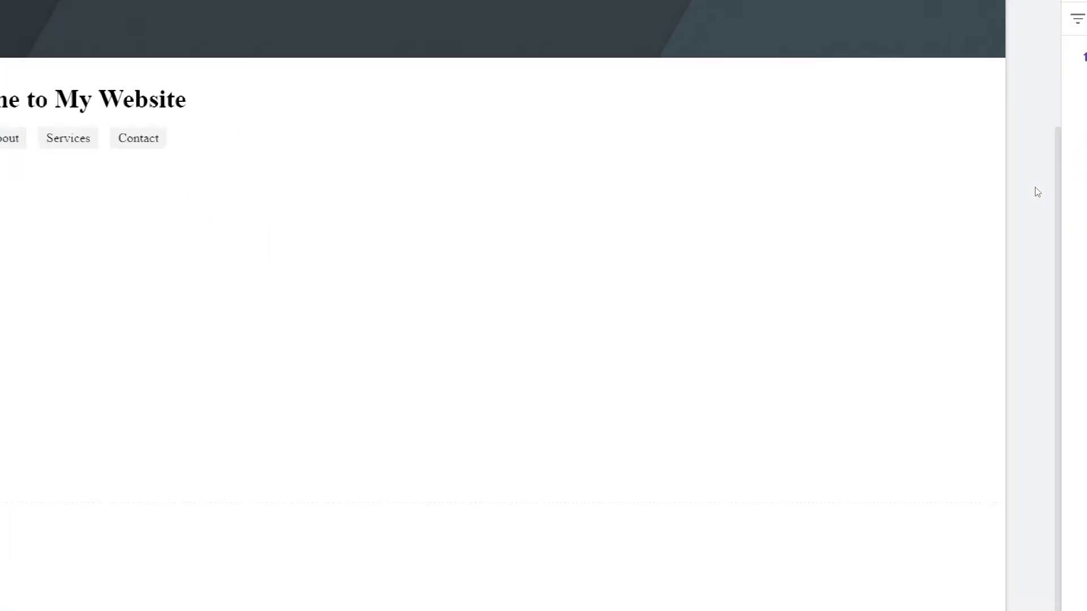
click(304, 361)
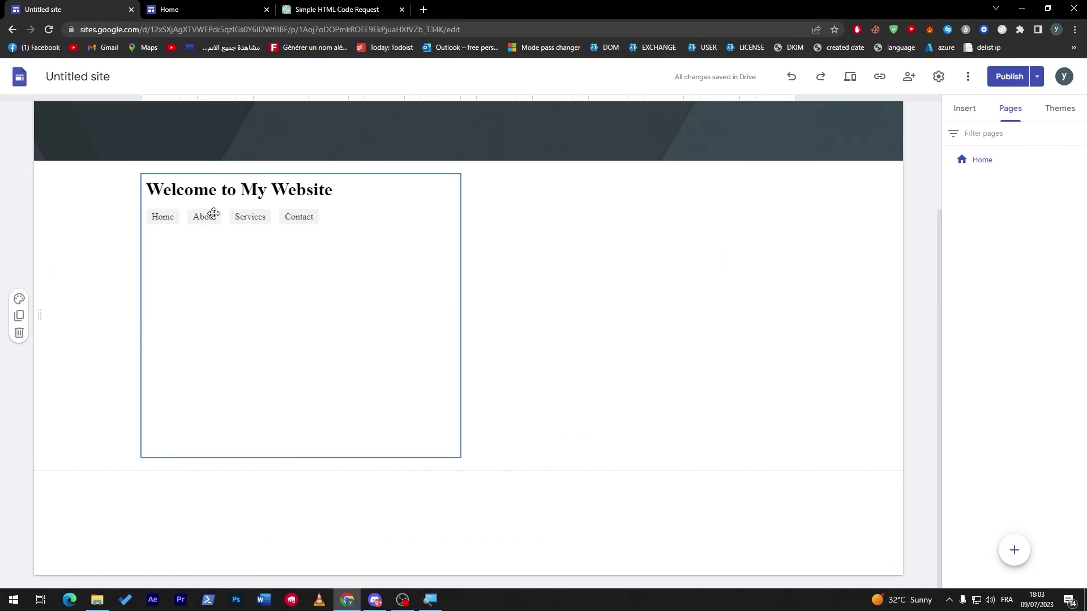
click(1042, 292)
Step: Create the About page and republish the site with it
click(1014, 551)
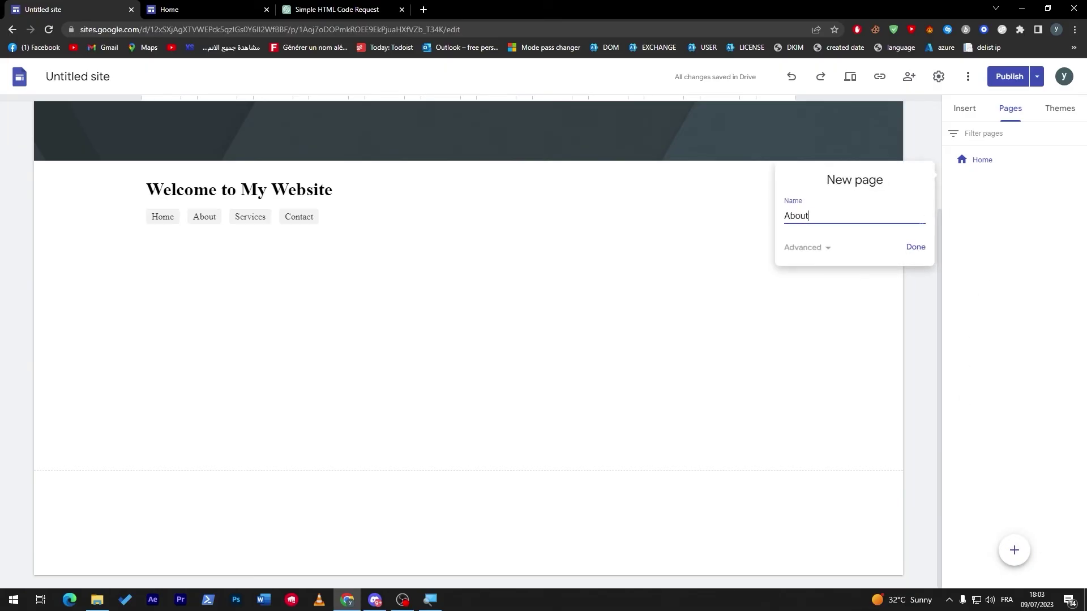
click(915, 247)
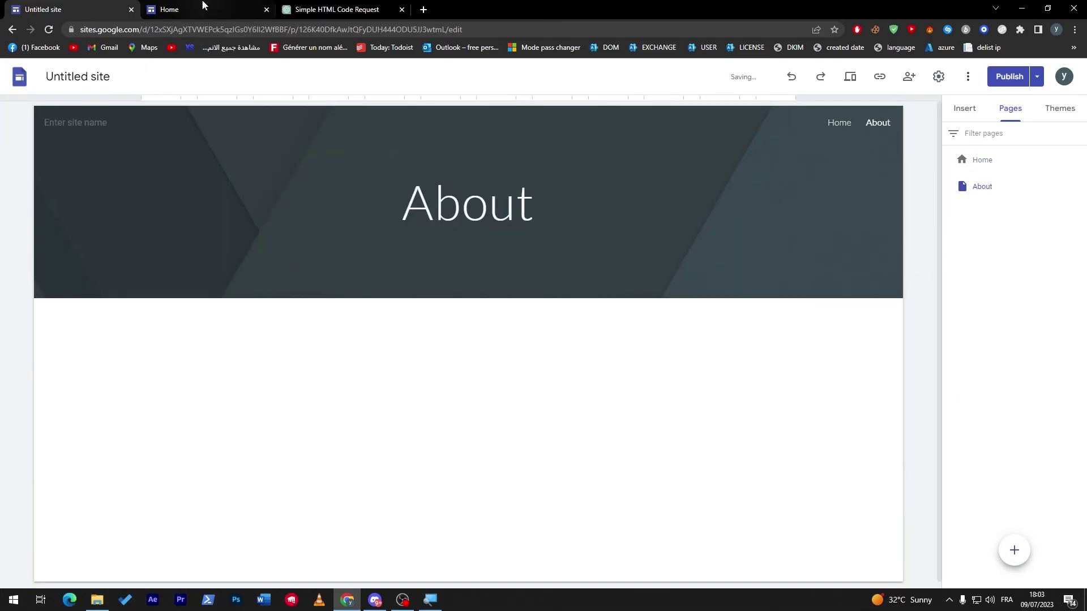
click(187, 9)
click(43, 8)
click(1008, 77)
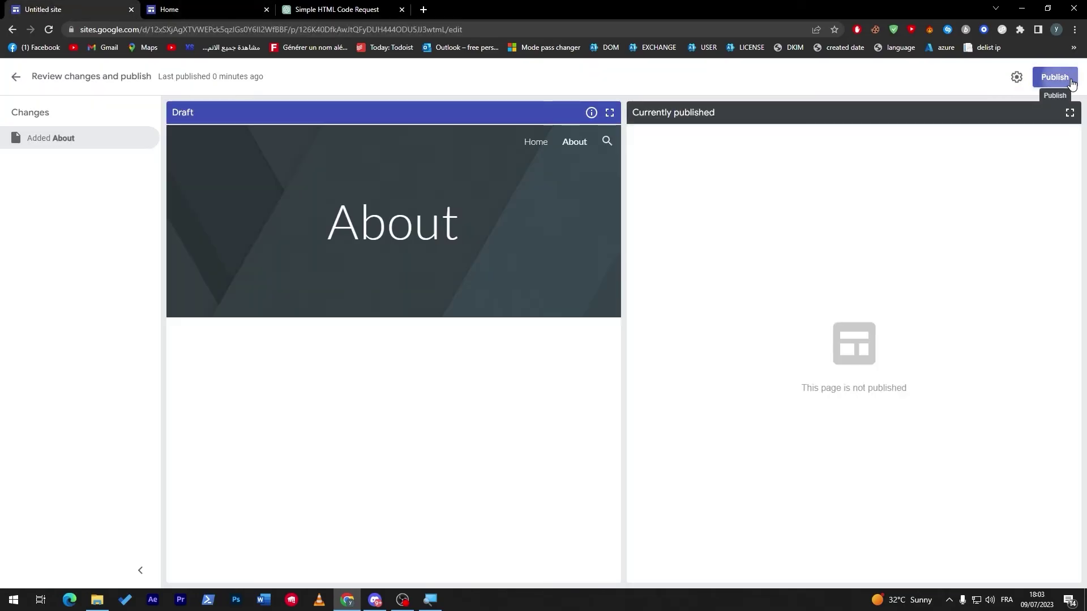
click(1052, 76)
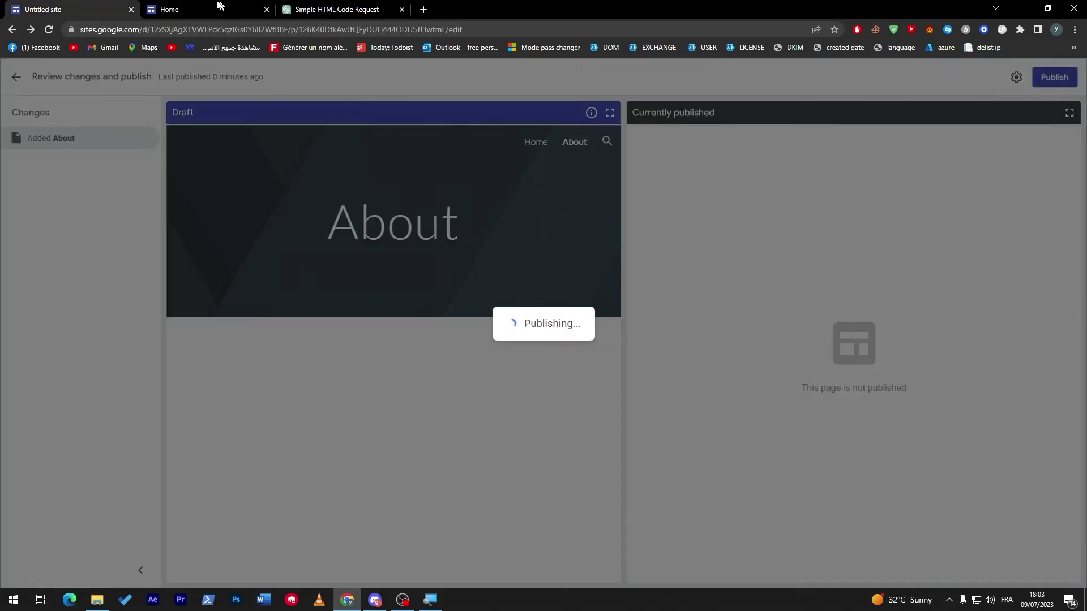
Step: Reload the live site, test the menu's About button, then return to the editor
click(187, 9)
click(49, 31)
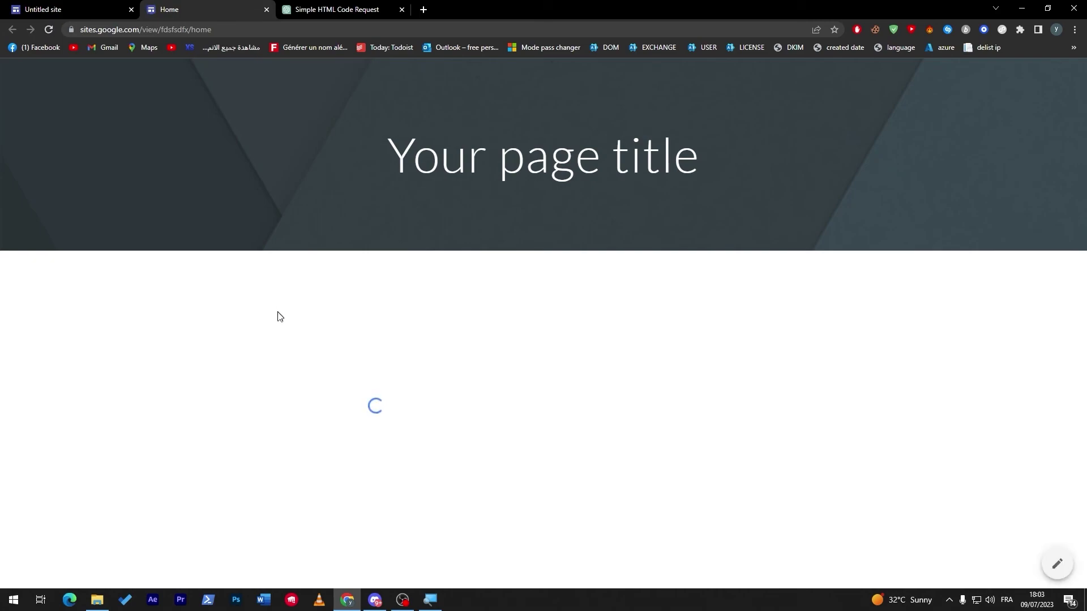
click(281, 311)
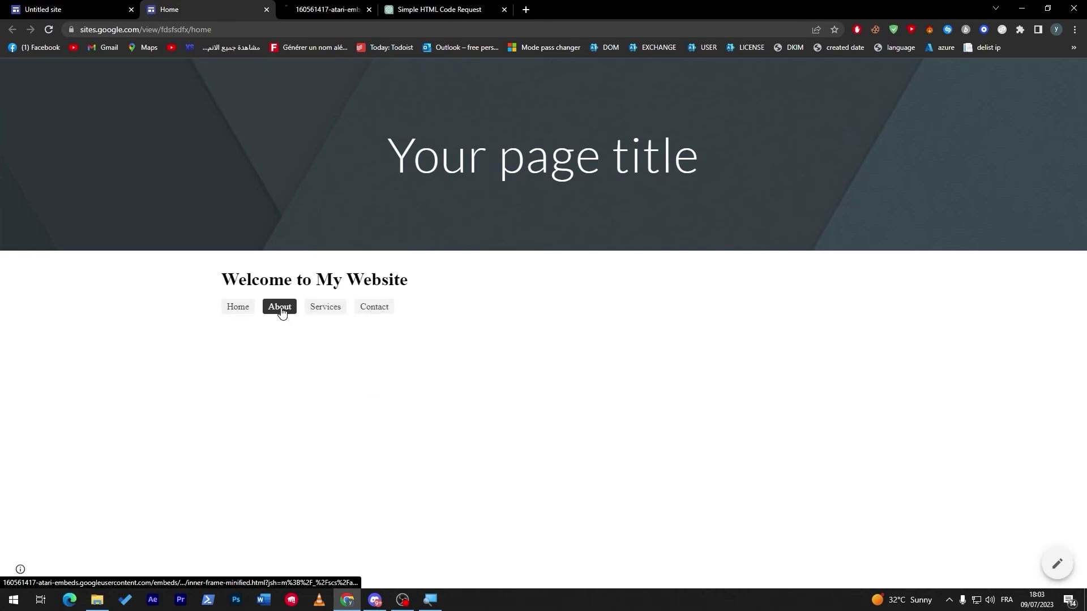
click(112, 11)
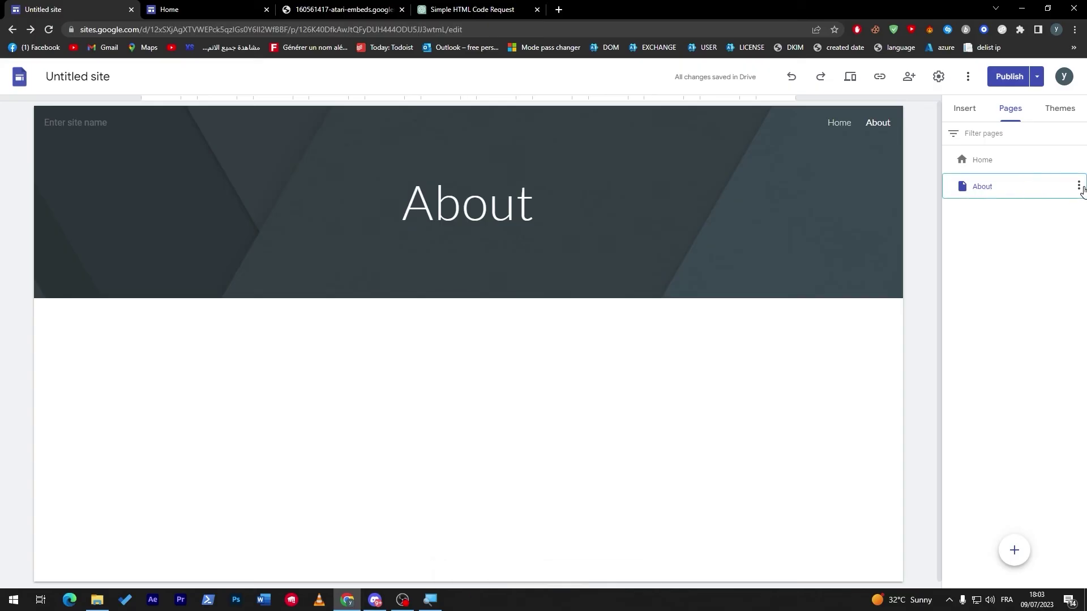
Step: Open the About page's properties and expand its Advanced settings
click(1078, 186)
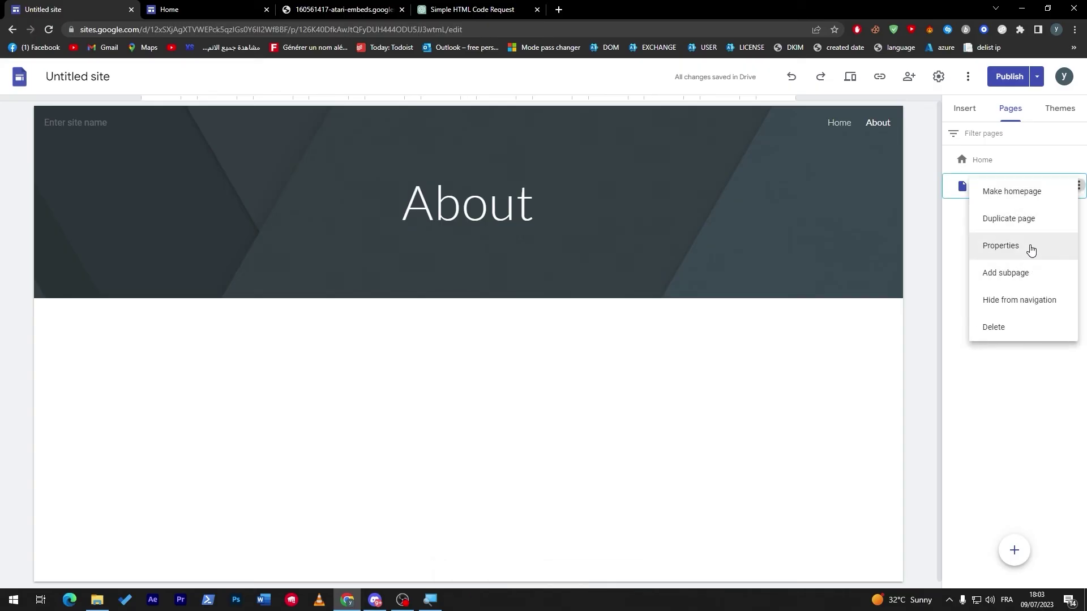
click(1030, 247)
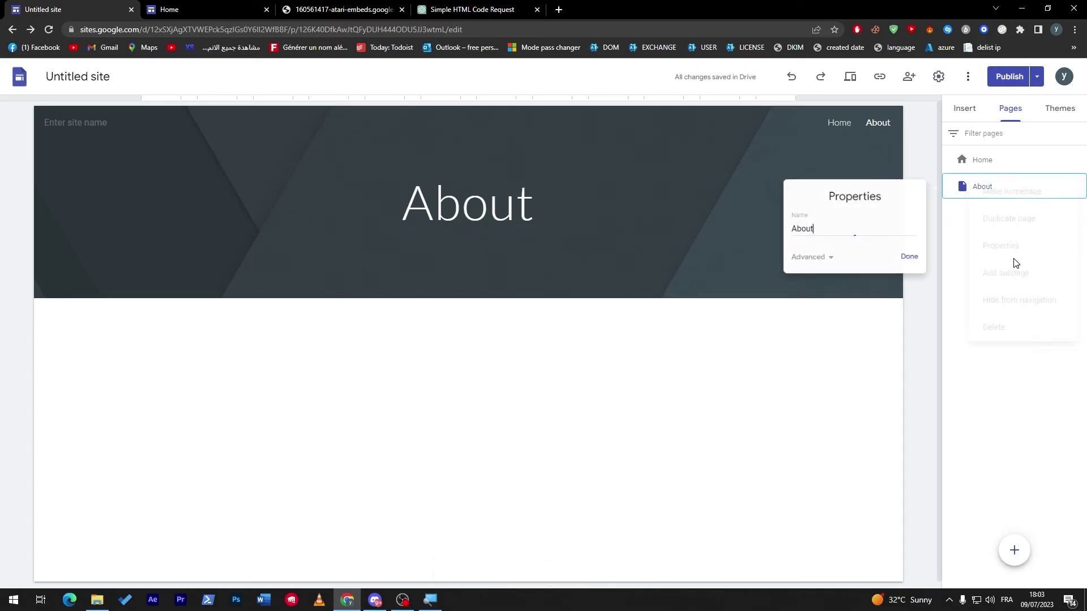
click(828, 262)
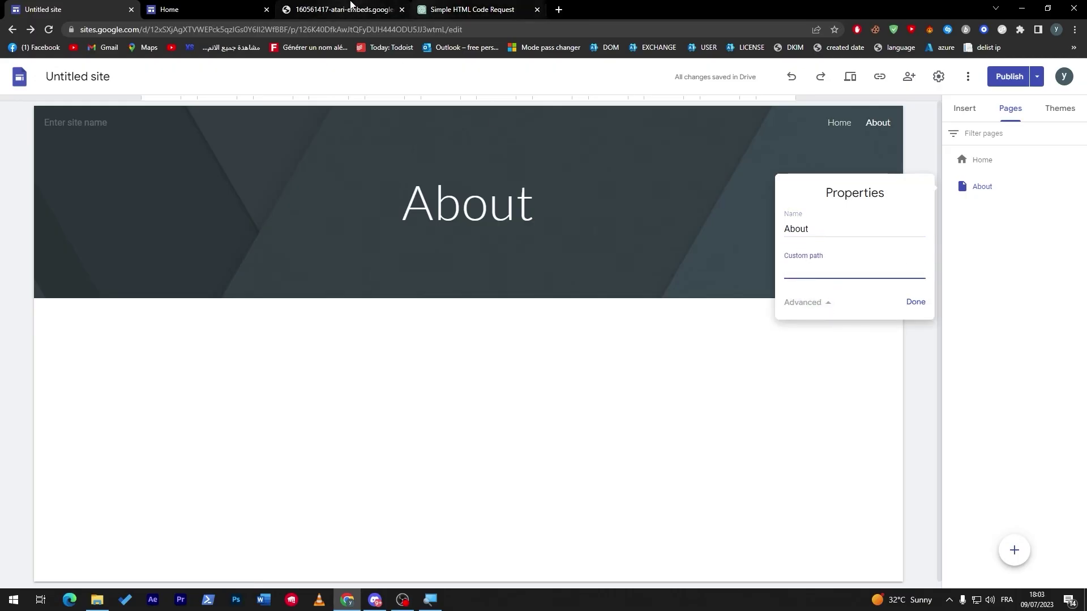
Step: Compare against the menu code in ChatGPT, then close the About page properties
click(464, 10)
click(648, 242)
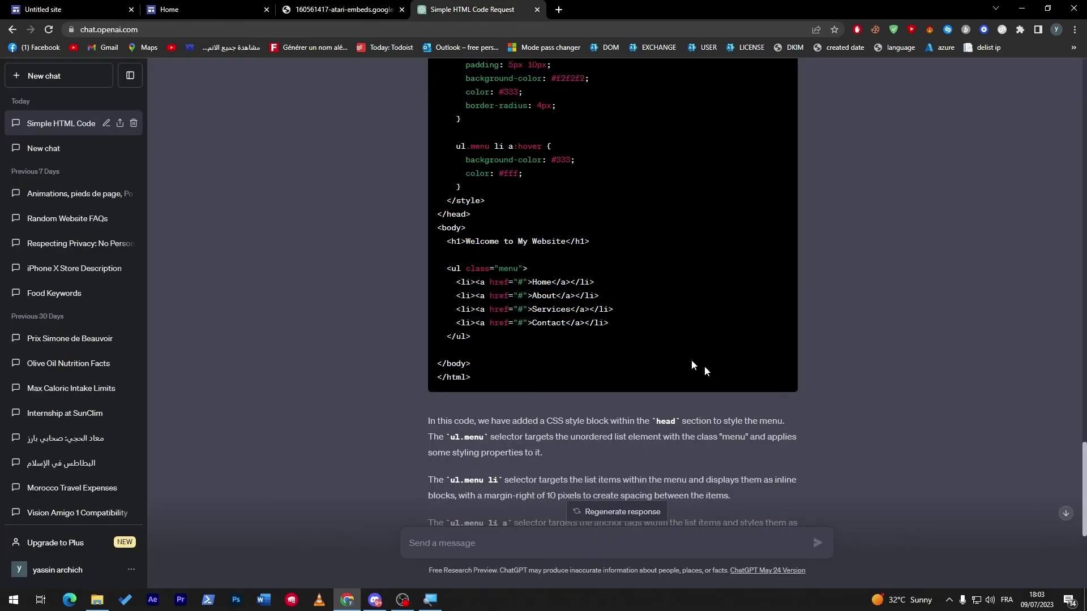
click(545, 296)
scroll(1054, 408, up, 7)
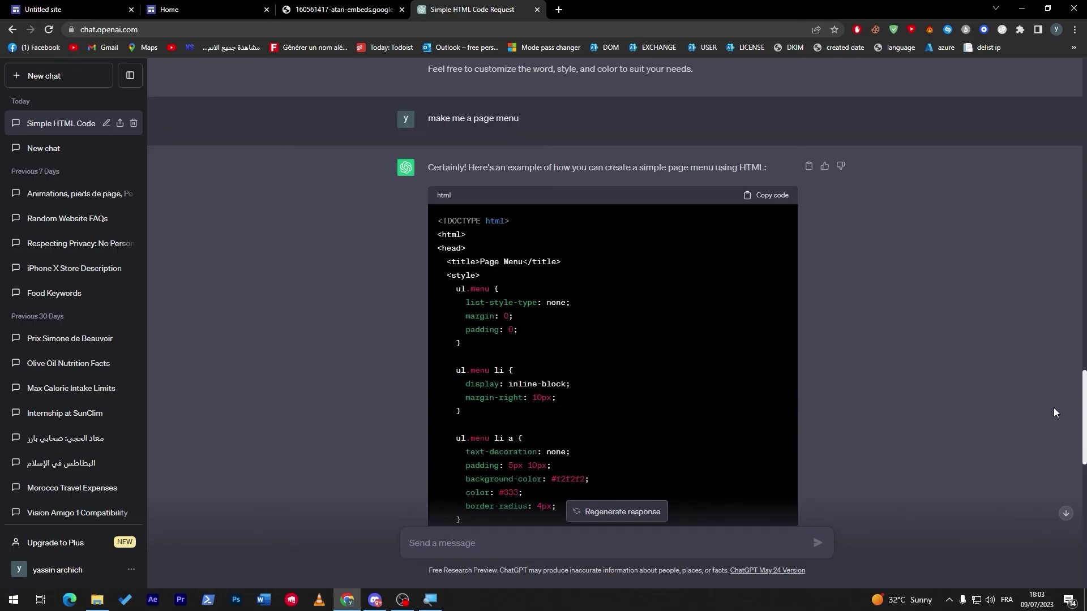
scroll(1055, 420, down, 3)
scroll(1063, 453, down, 2)
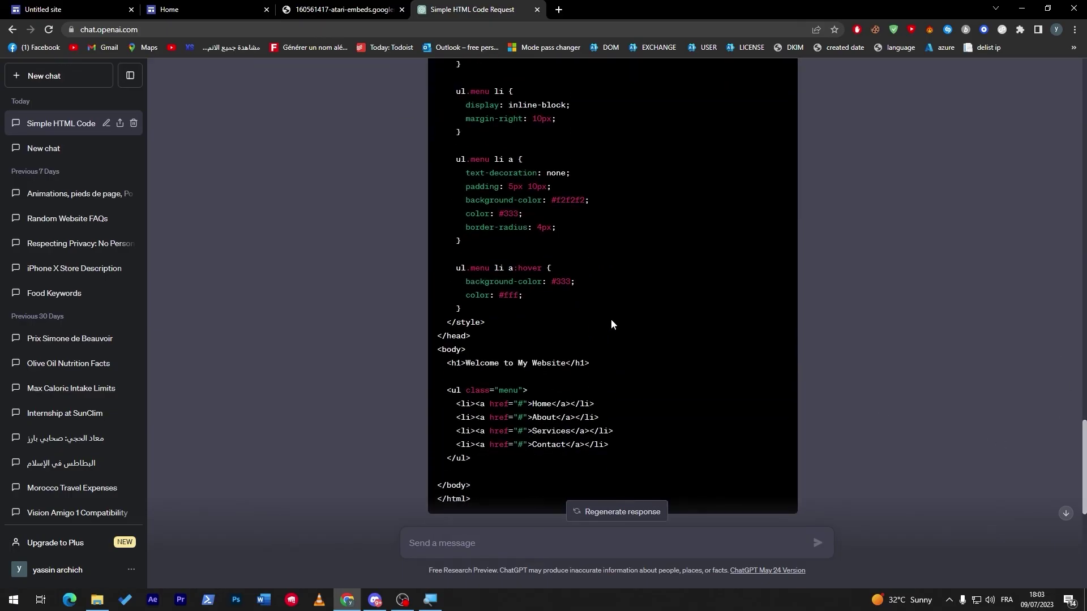
click(137, 2)
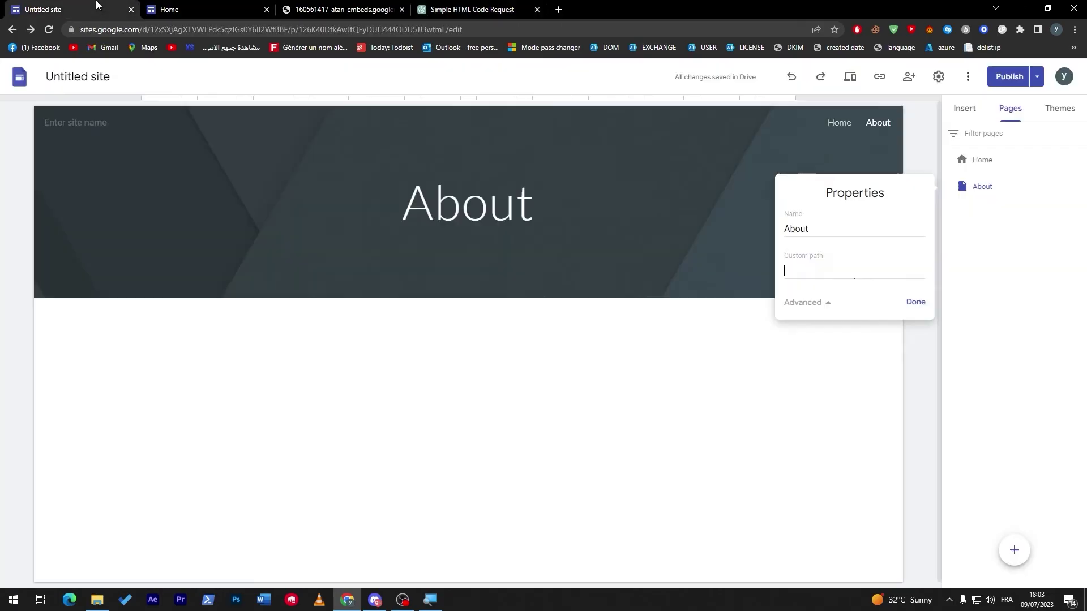
click(913, 306)
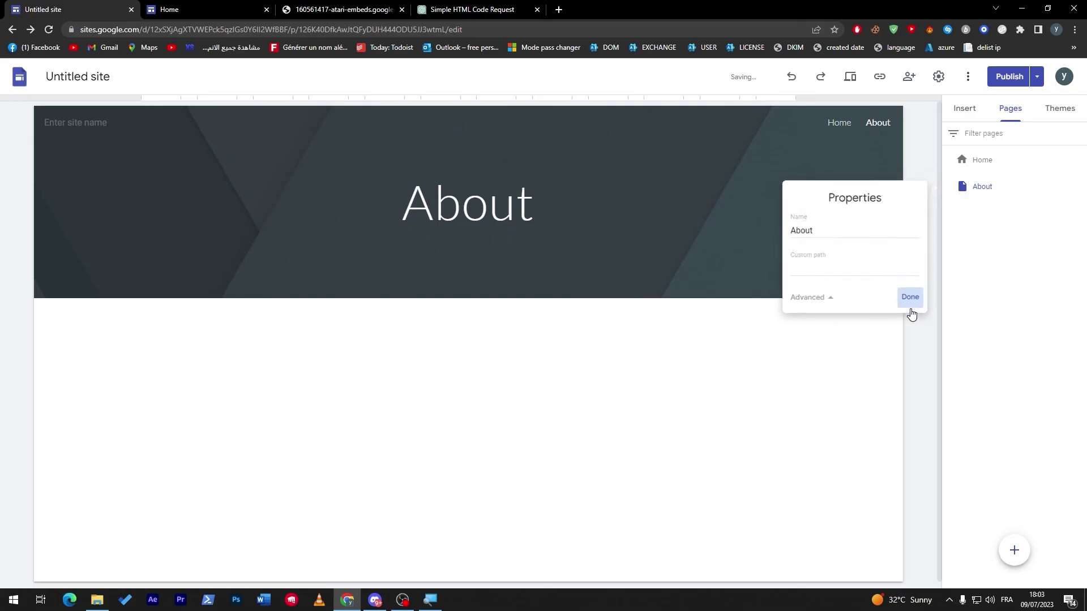
Step: Reopen the Untitled site from the Sites home page and select its embedded menu
click(21, 73)
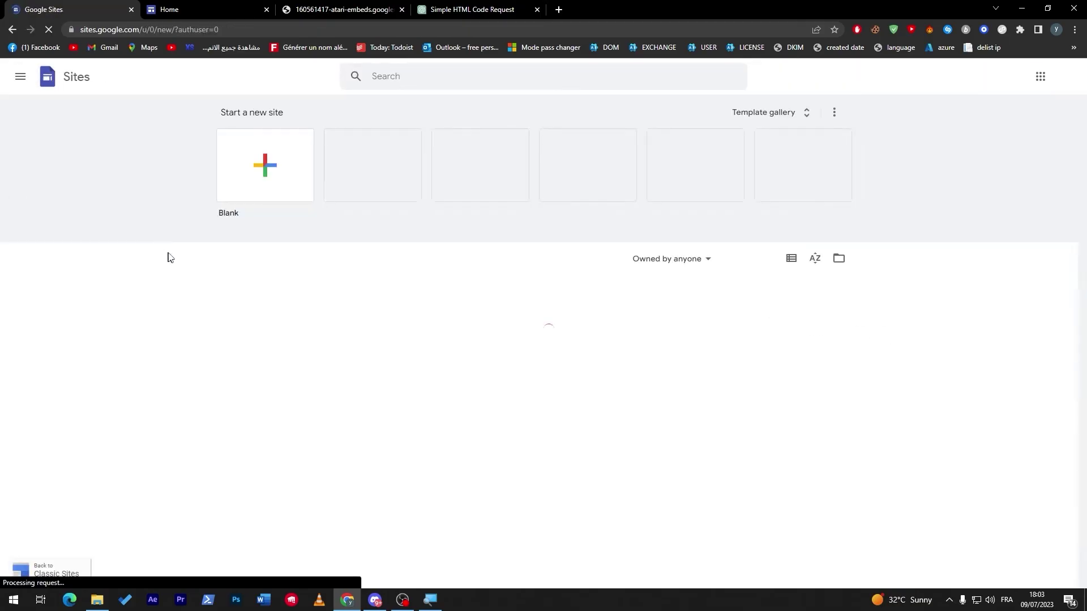
click(304, 343)
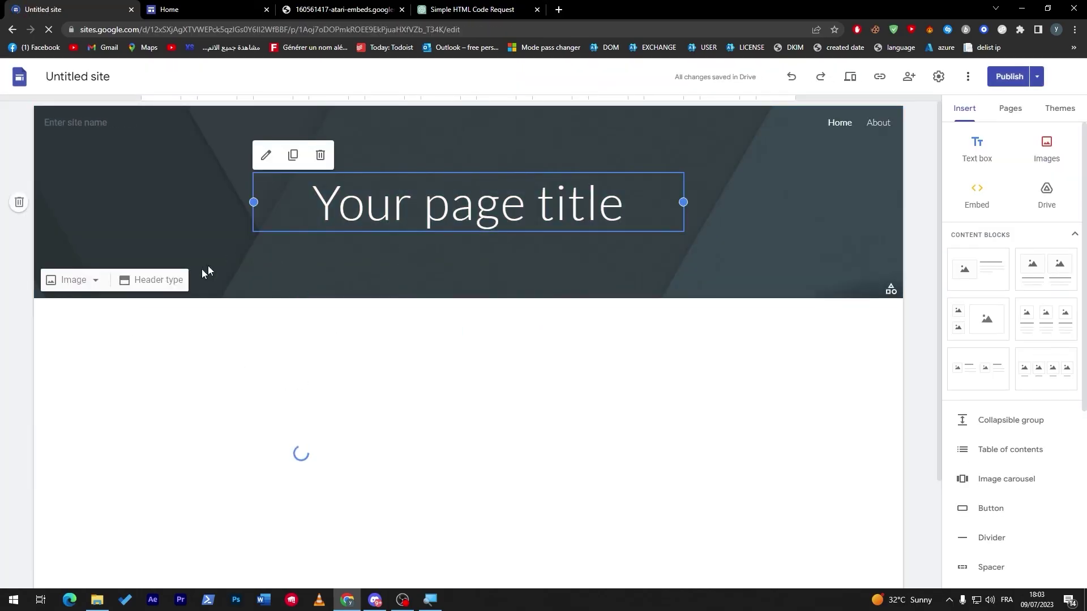
click(169, 343)
Step: On the reloaded live site, test the menu's About, Services and Home buttons, then return to the editor
click(242, 7)
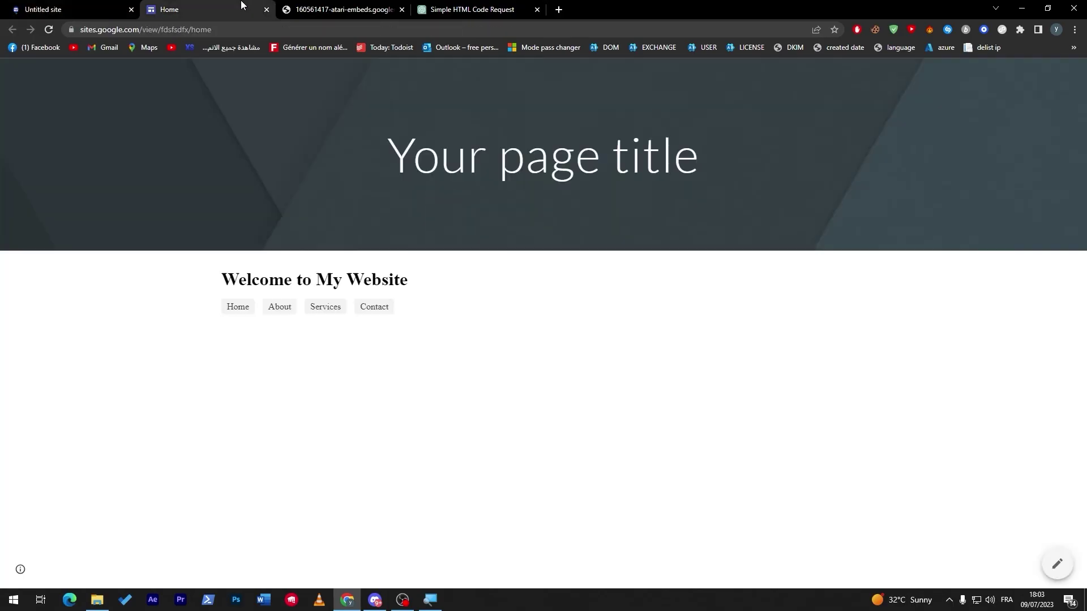
click(48, 29)
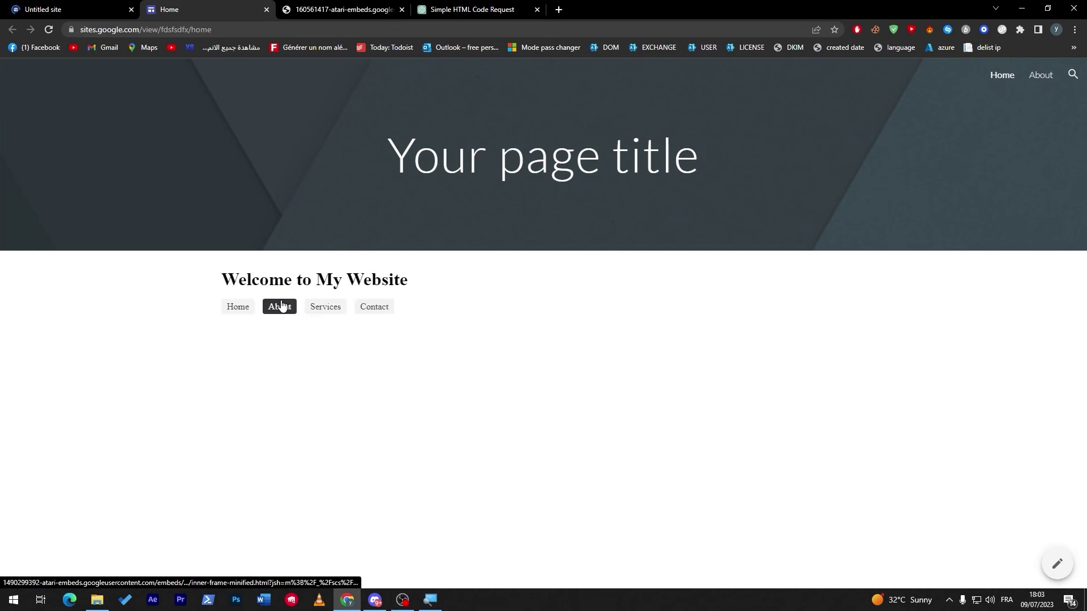
click(280, 306)
click(258, 7)
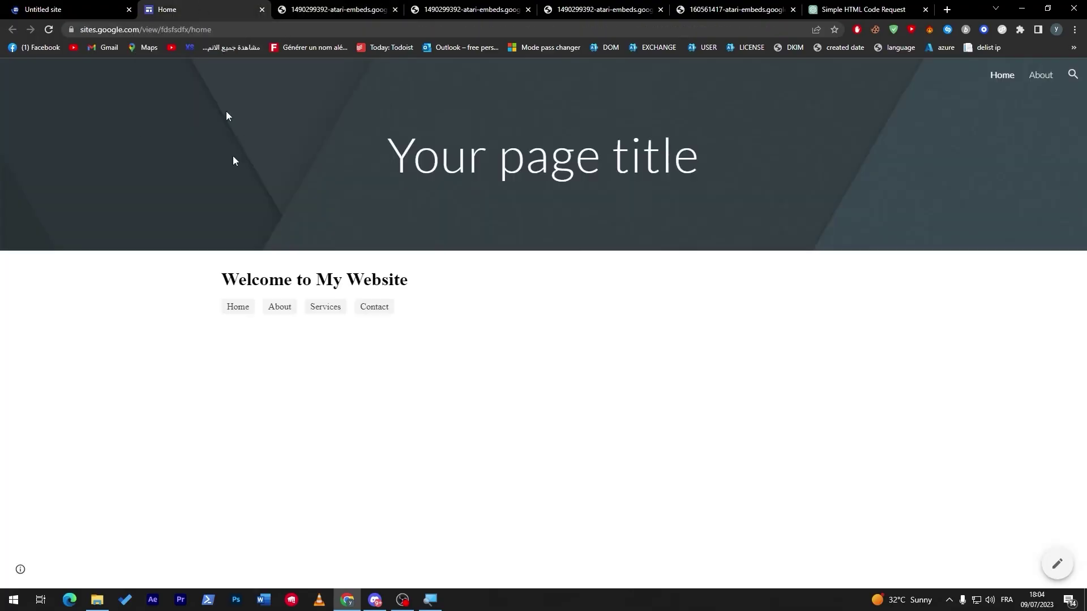
click(237, 309)
click(170, 9)
click(96, 9)
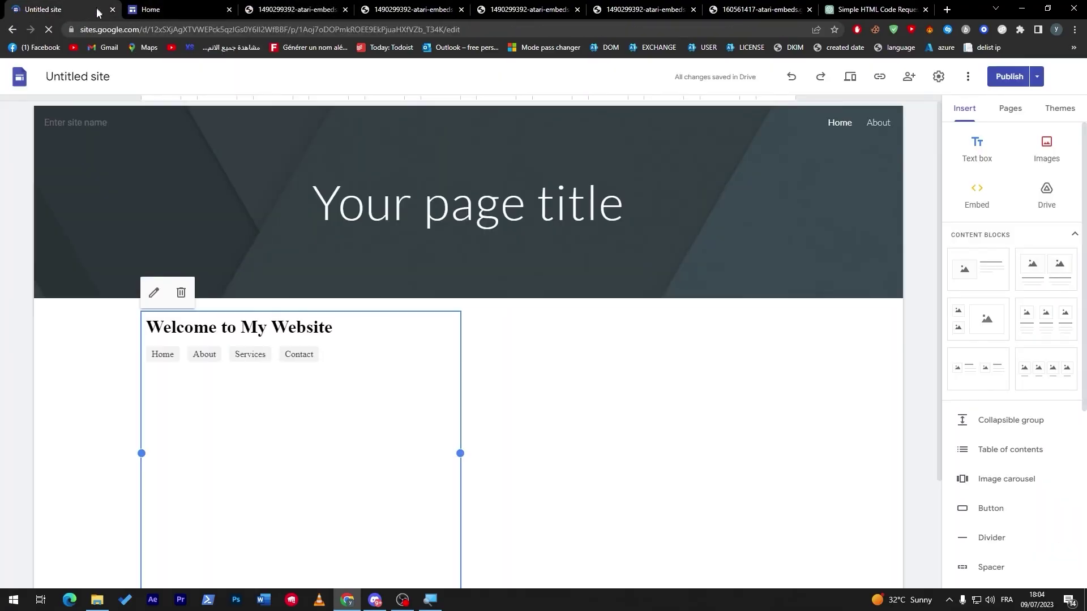
click(616, 424)
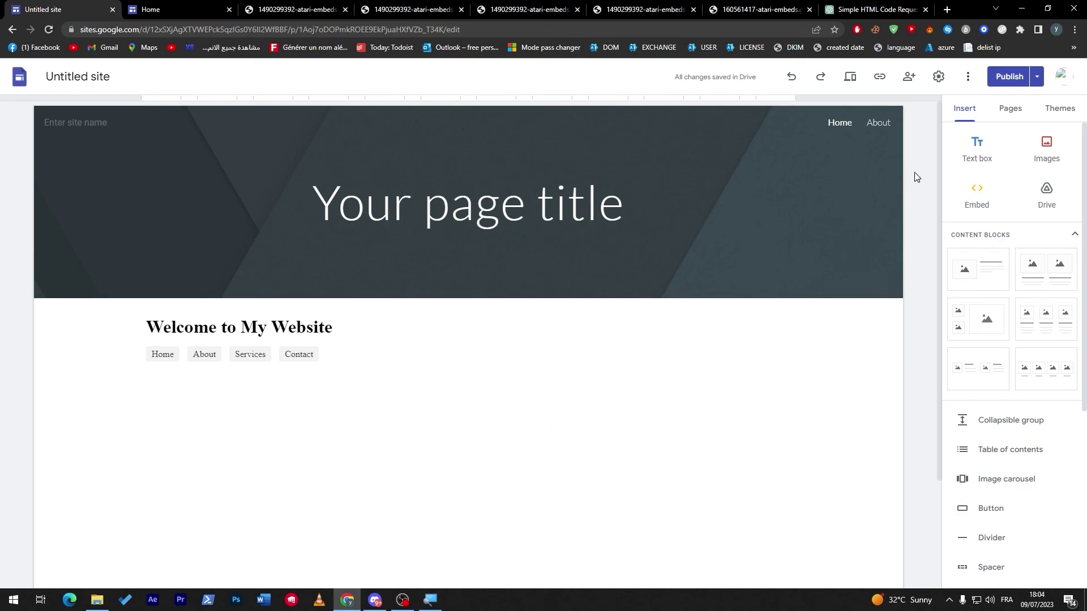
mouse_move(871, 228)
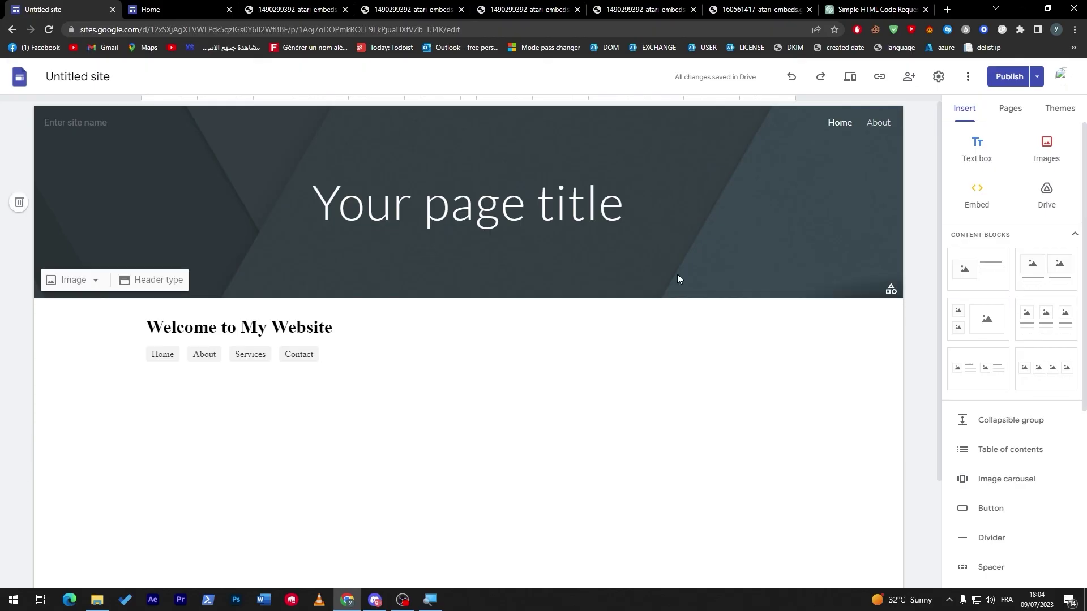